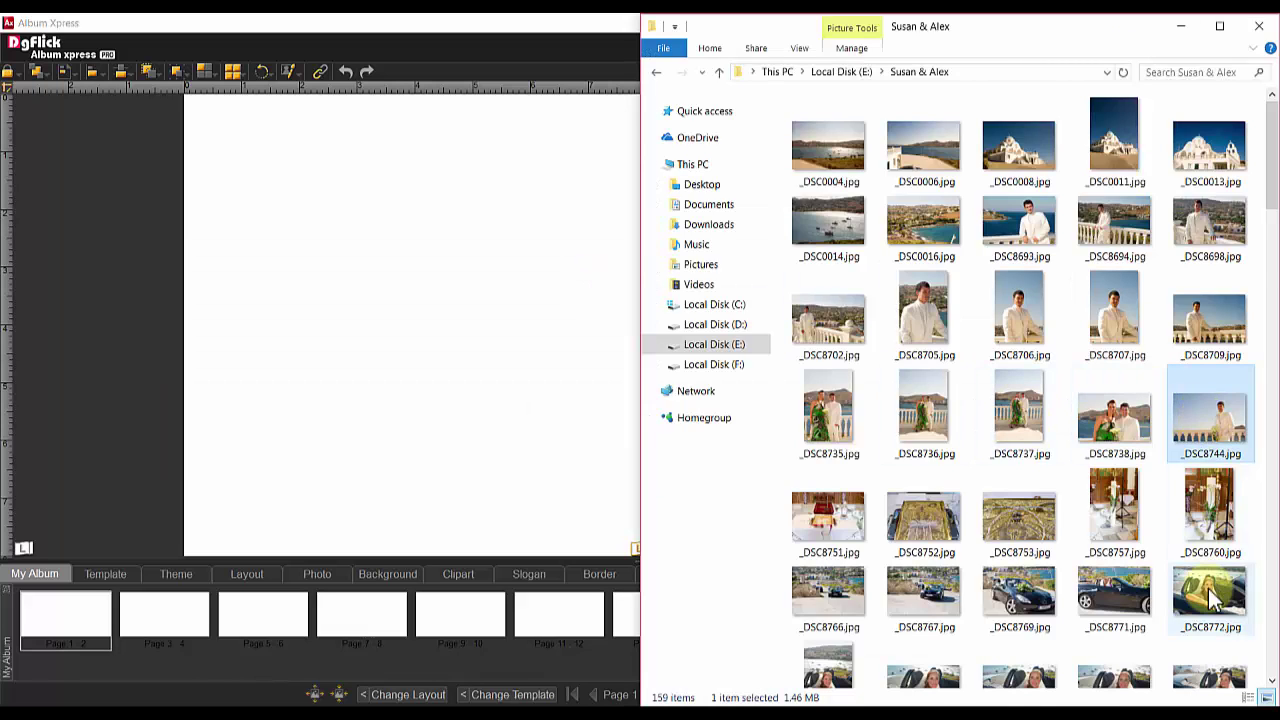
Drag the wedding photos from the Susan & Alex folder onto the first album spread
{"action": "left_click_drag", "start_coordinate": [1190, 300], "coordinate": [408, 282]}
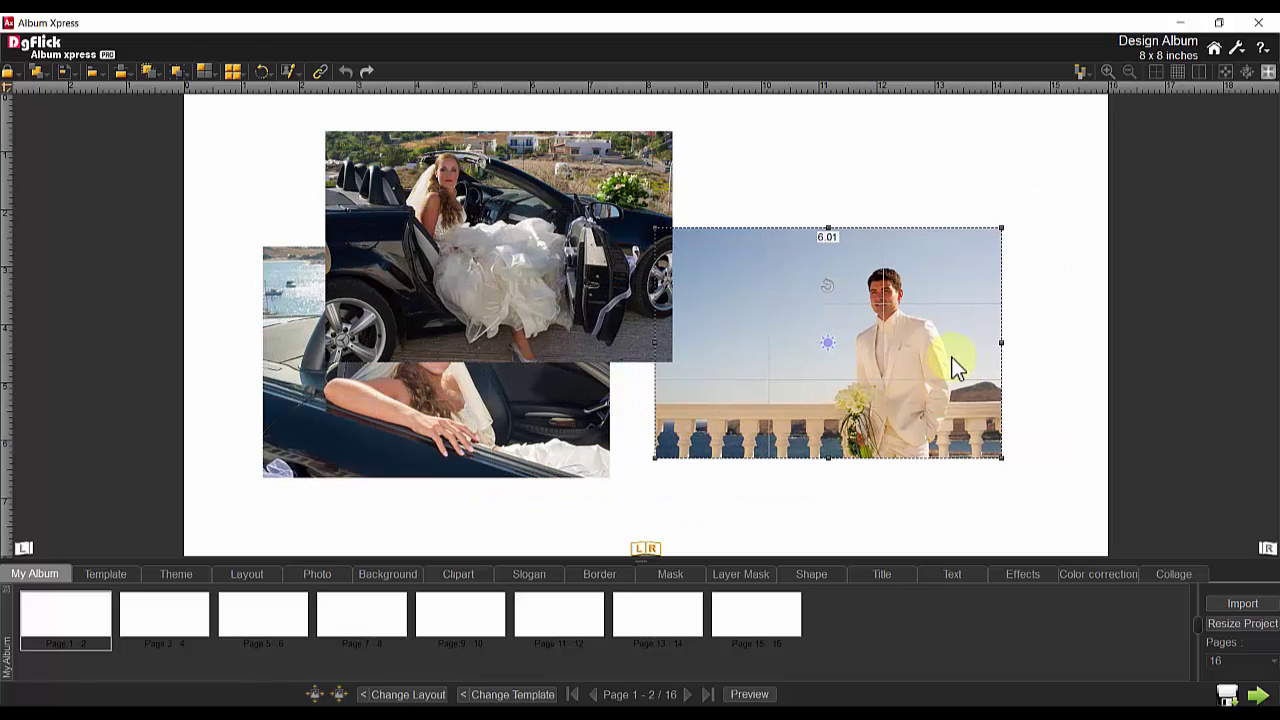
Set the groom portrait as the spread background and delete its leftover photo frame
{"action": "right_click", "coordinate": [768, 257]}
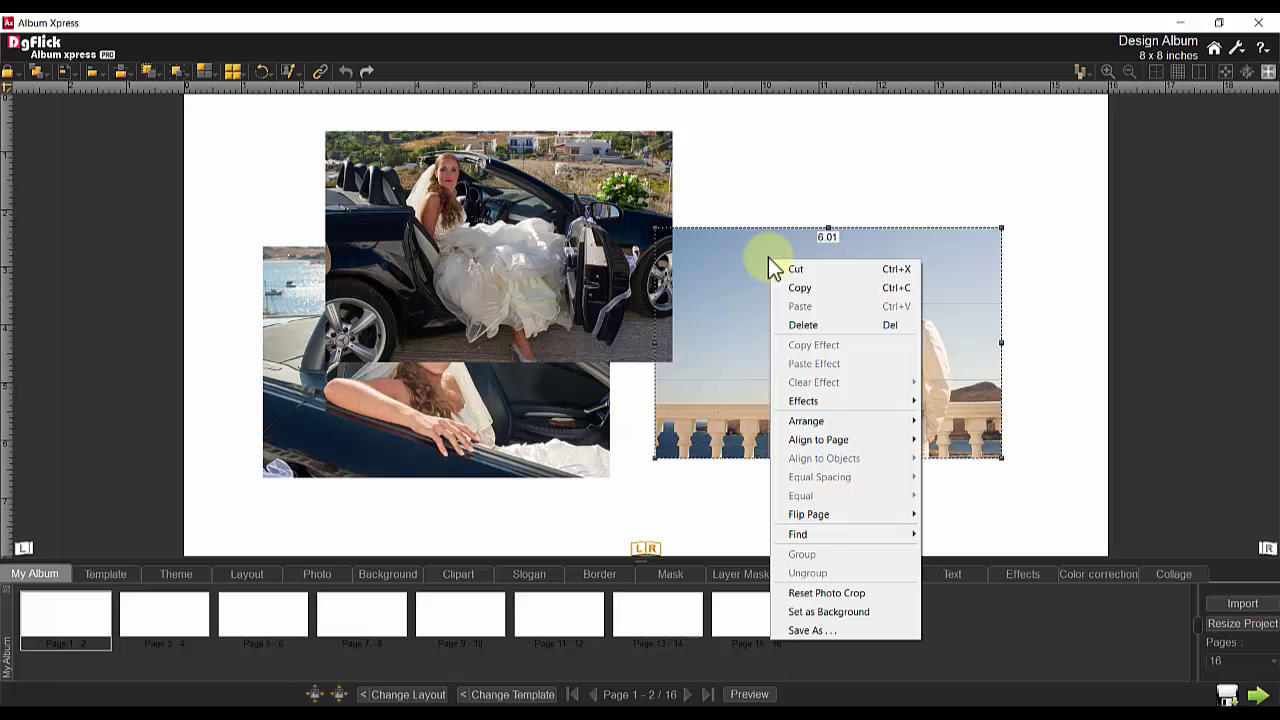
{"action": "left_click", "coordinate": [862, 612]}
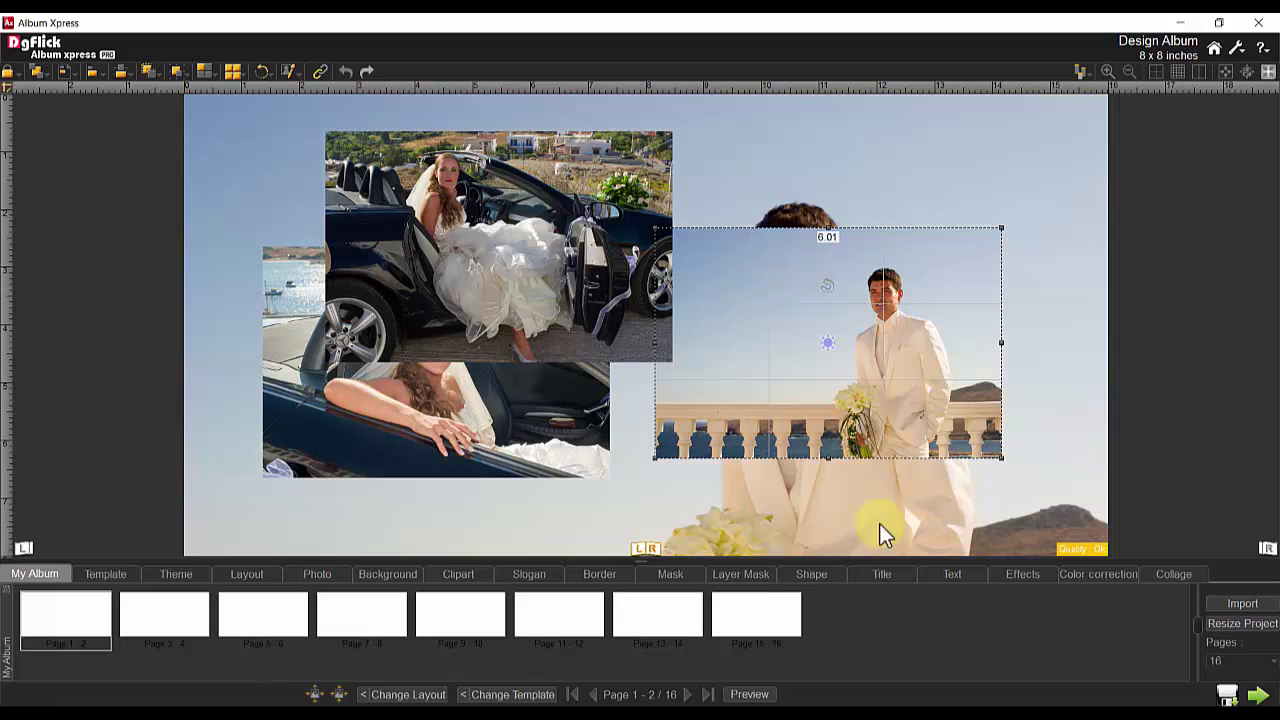
{"action": "right_click", "coordinate": [924, 266]}
{"action": "left_click", "coordinate": [960, 330]}
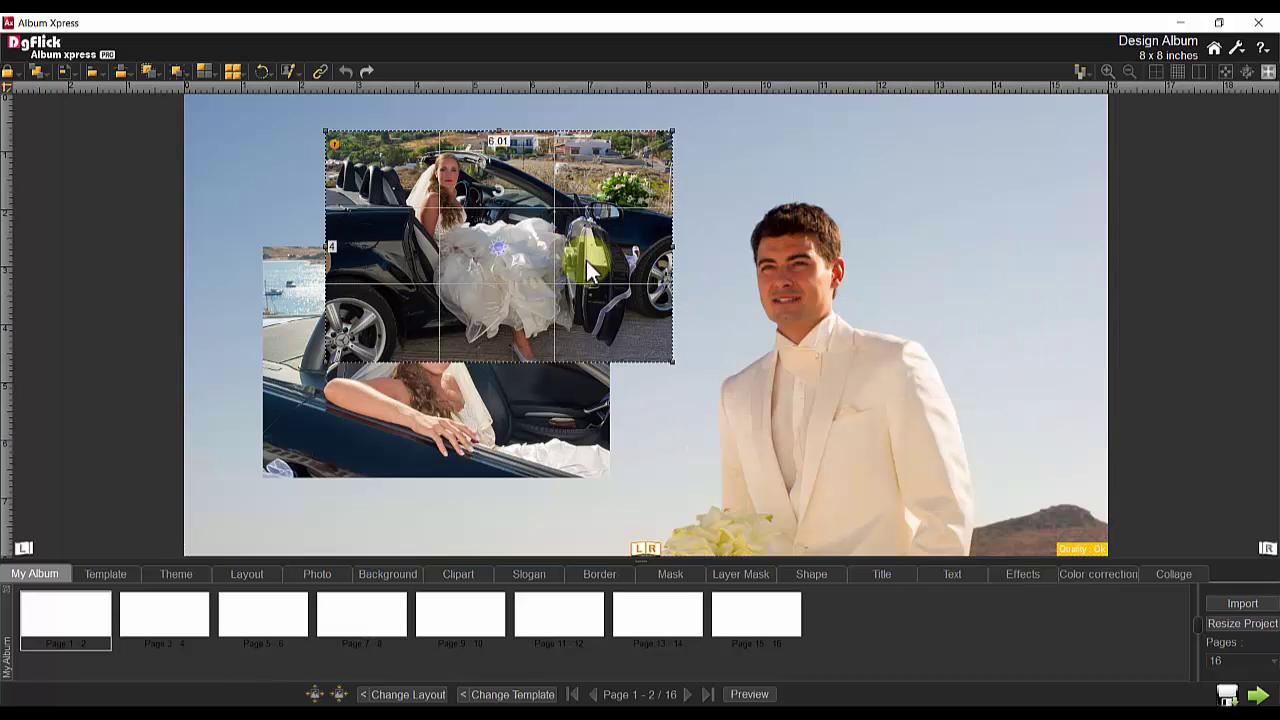
Move the right car photo apart, then size both car photos to width 4, height 3
{"action": "left_click_drag", "start_coordinate": [575, 252], "coordinate": [874, 400]}
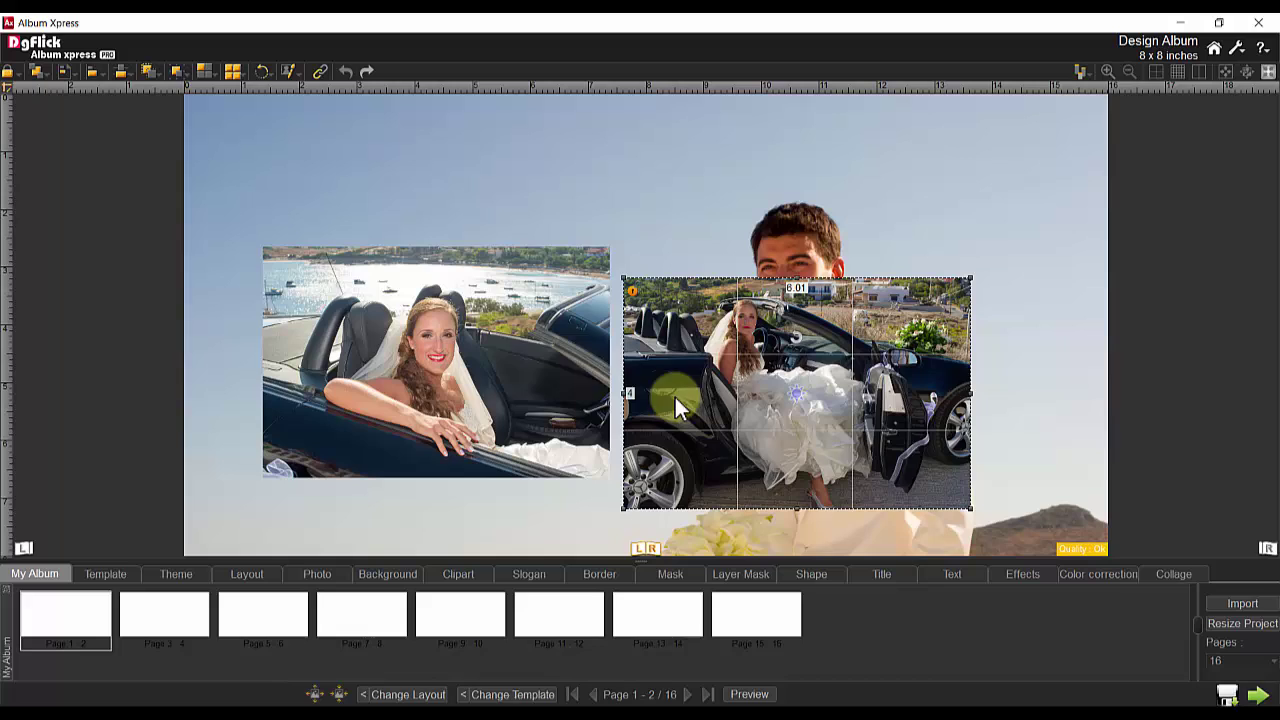
{"action": "left_click", "coordinate": [499, 317], "text": "ctrl"}
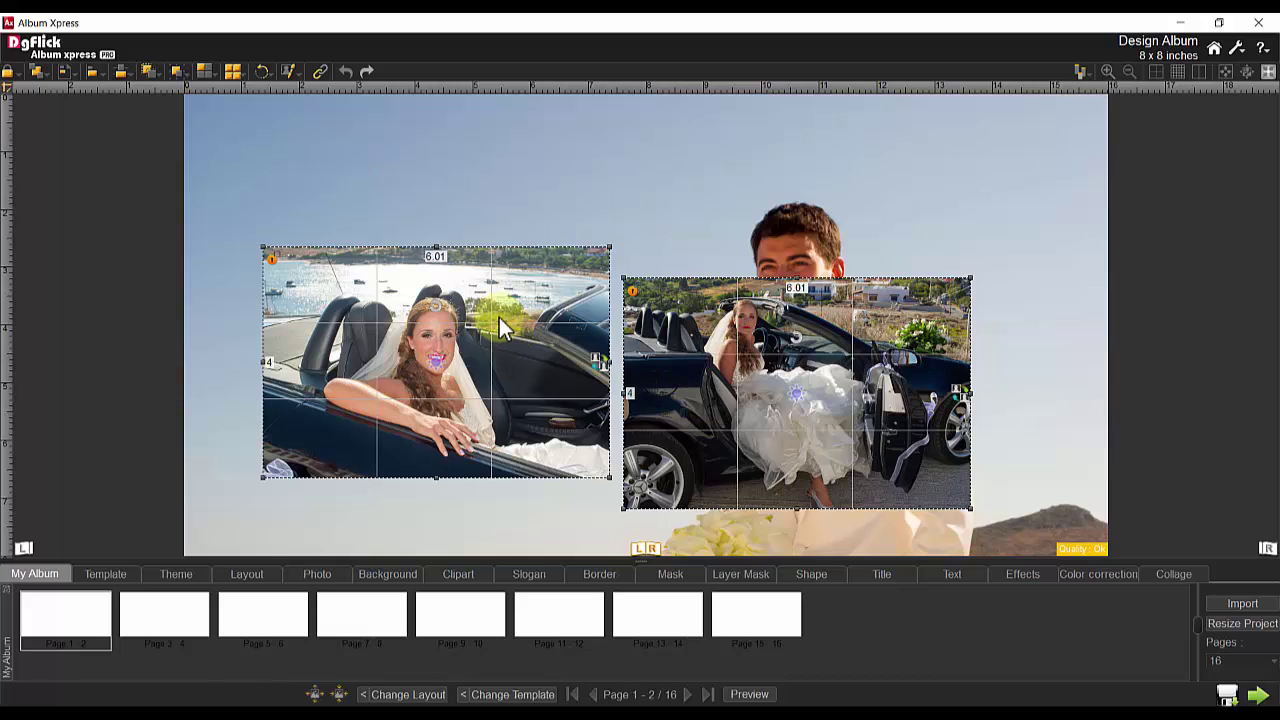
{"action": "left_click", "coordinate": [441, 264]}
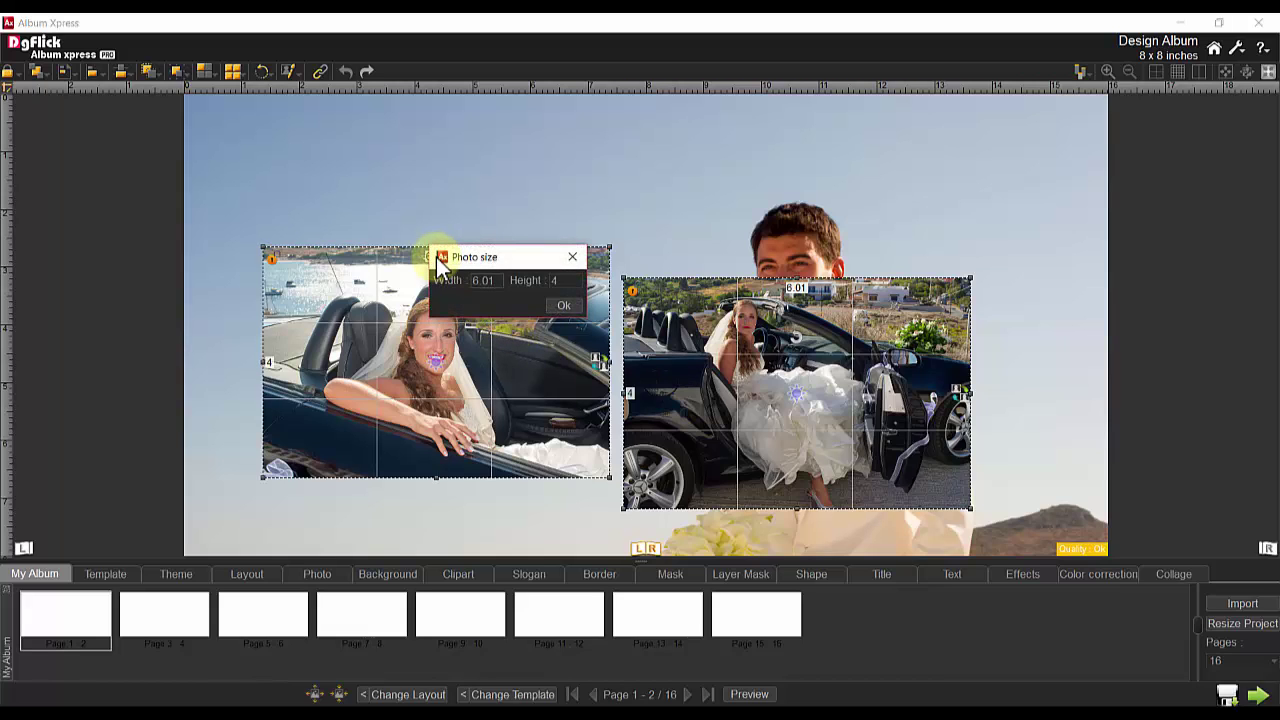
{"action": "left_click", "coordinate": [492, 279]}
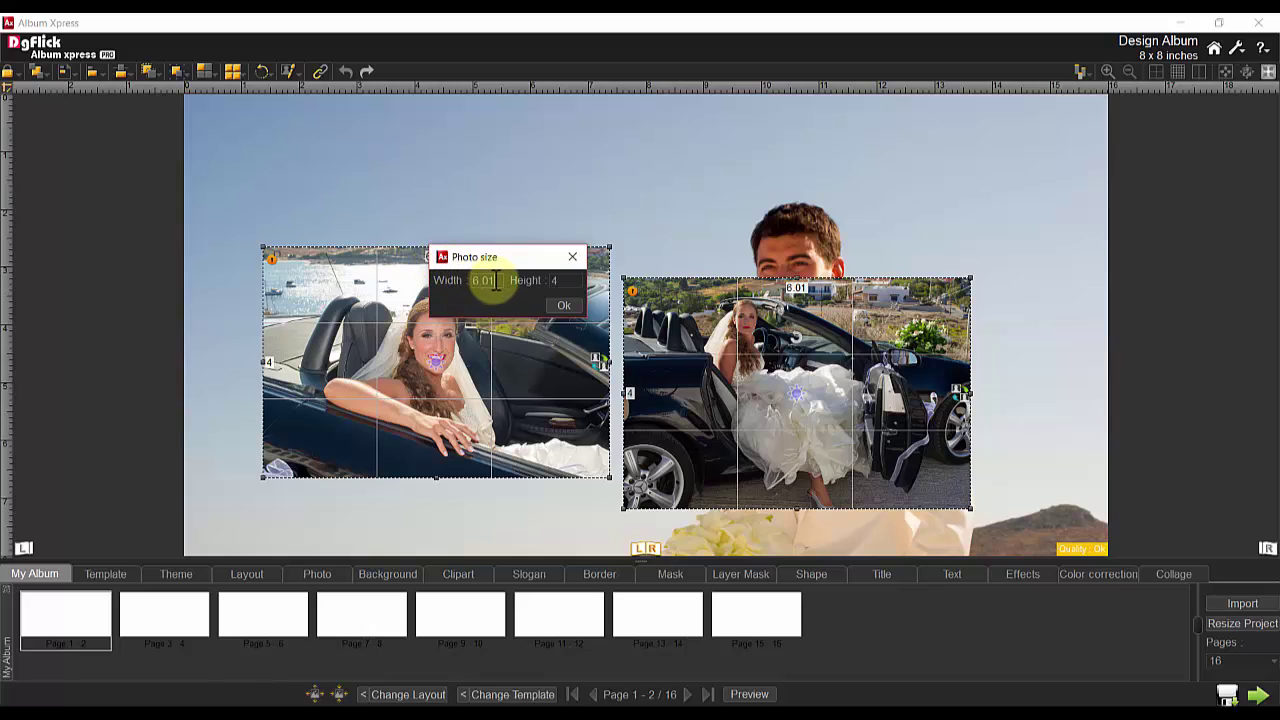
{"action": "left_click_drag", "start_coordinate": [498, 280], "coordinate": [455, 280]}
{"action": "type", "text": "4"}
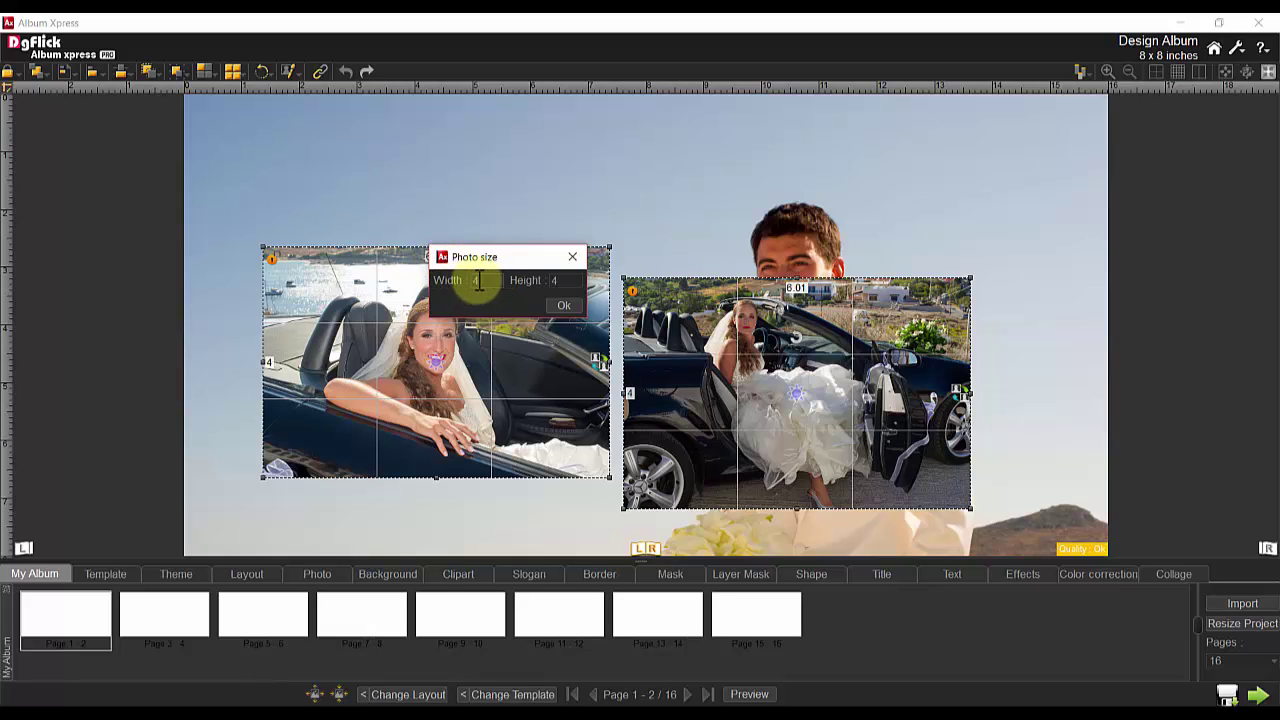
{"action": "left_click", "coordinate": [567, 280]}
{"action": "left_click_drag", "start_coordinate": [567, 280], "coordinate": [548, 282]}
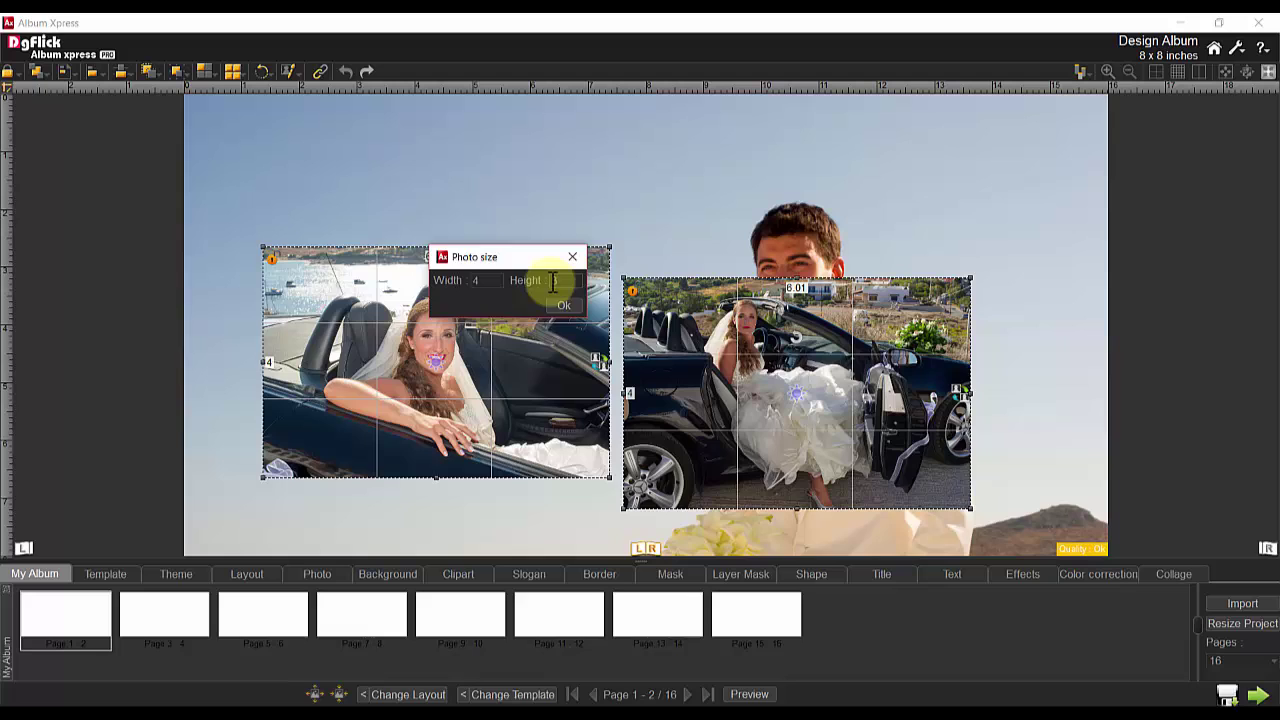
{"action": "type", "text": "3"}
{"action": "left_click", "coordinate": [567, 304]}
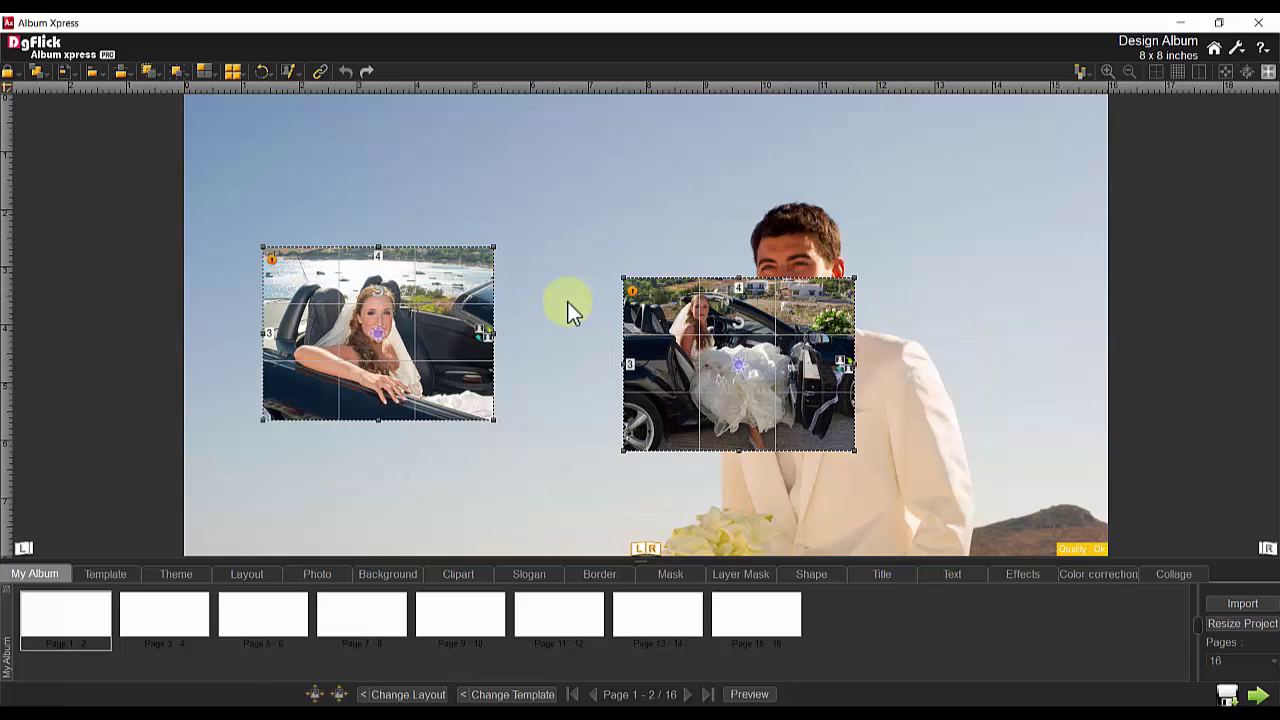
Stack the two car photos in one vertical column on the left page
{"action": "left_click", "coordinate": [566, 309]}
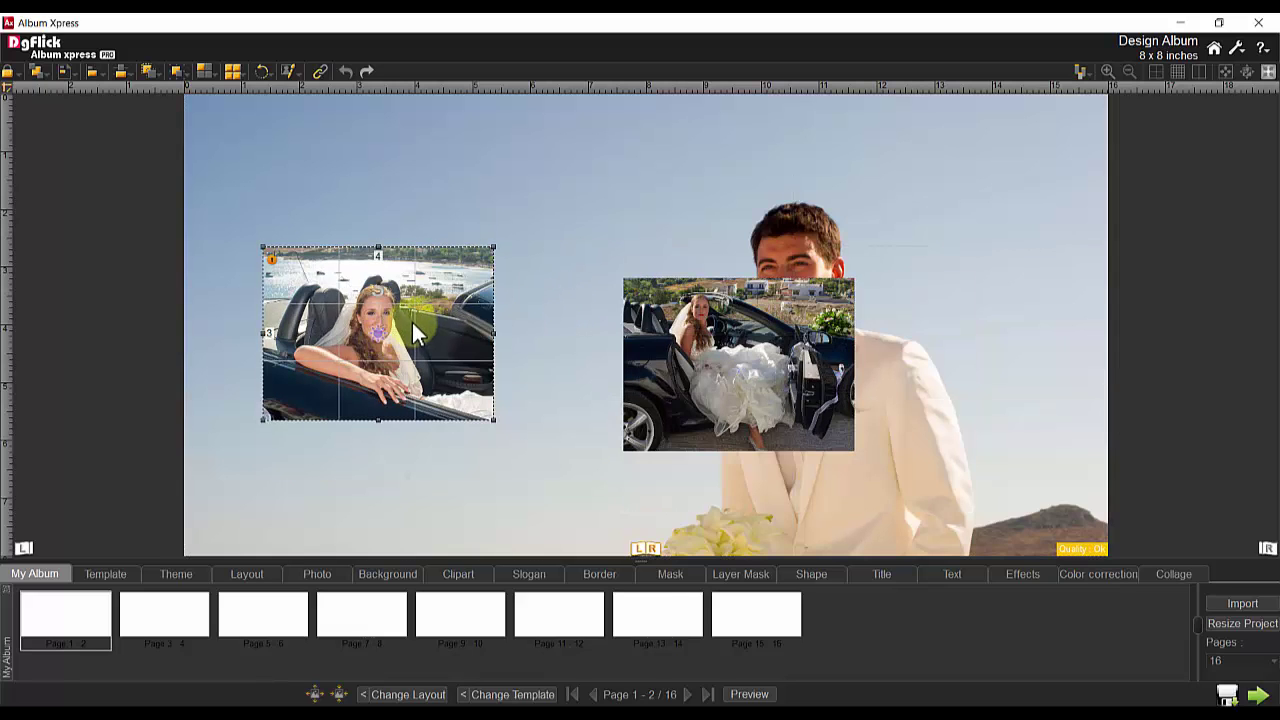
{"action": "left_click_drag", "start_coordinate": [412, 322], "coordinate": [450, 313]}
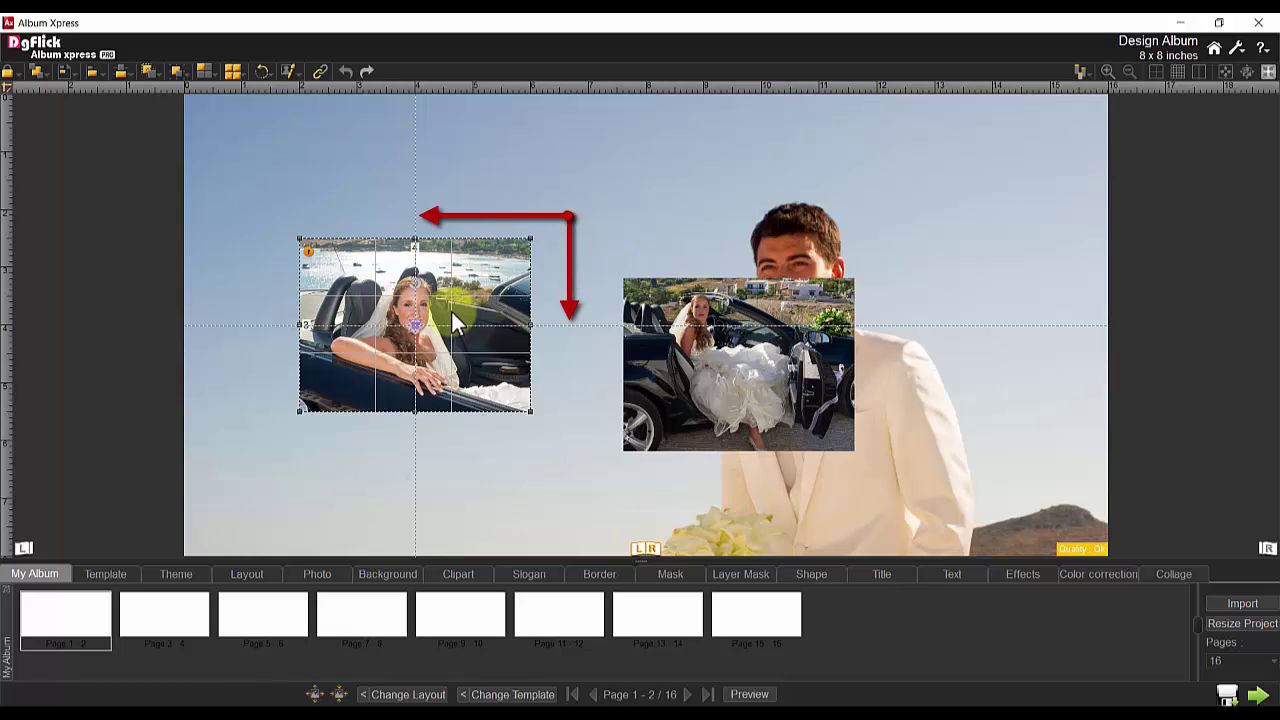
{"action": "left_click_drag", "start_coordinate": [451, 309], "coordinate": [449, 241]}
{"action": "left_click_drag", "start_coordinate": [761, 354], "coordinate": [438, 432]}
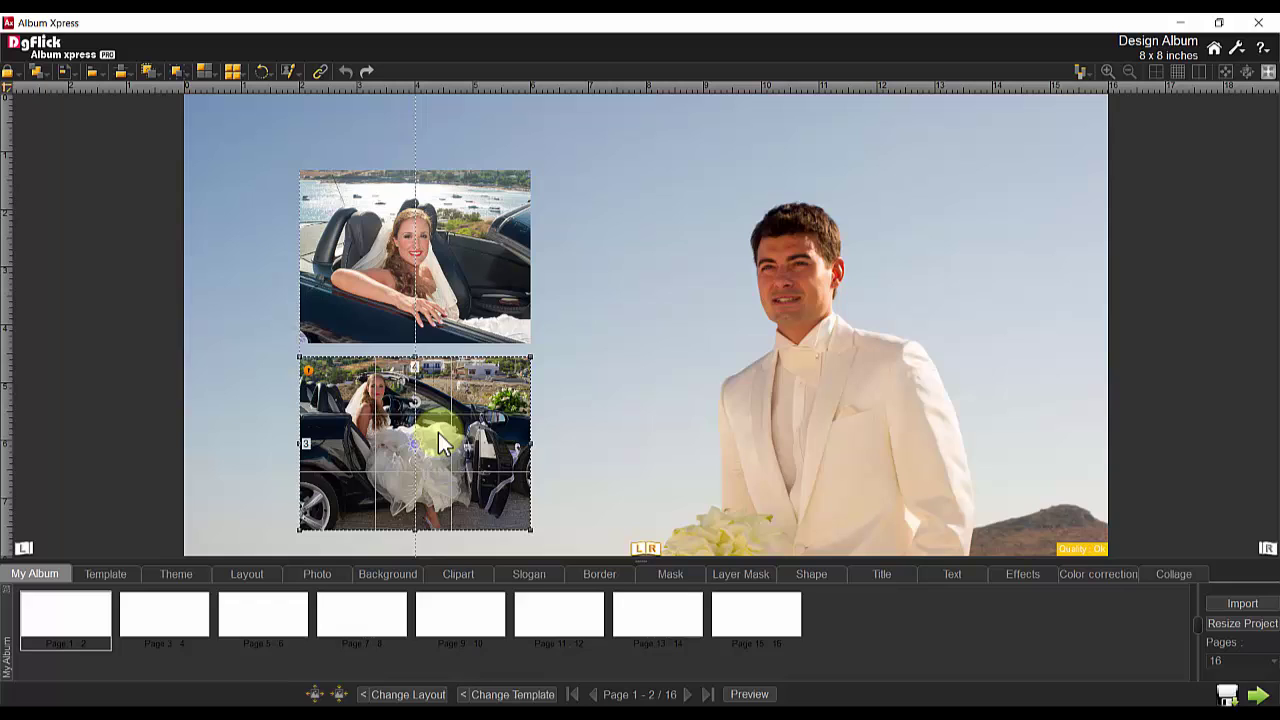
{"action": "left_click", "coordinate": [646, 325]}
Check the snapping options in Preferences and close it without changes
{"action": "left_click", "coordinate": [1237, 47]}
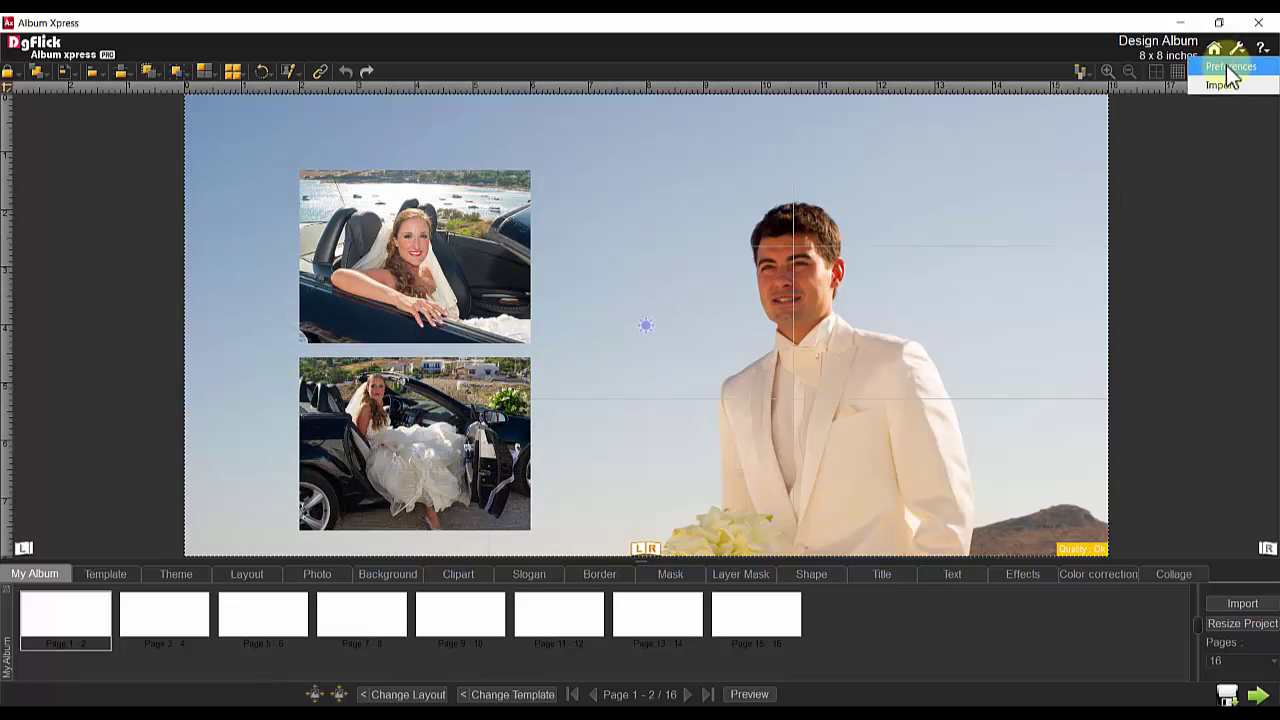
{"action": "left_click", "coordinate": [543, 282]}
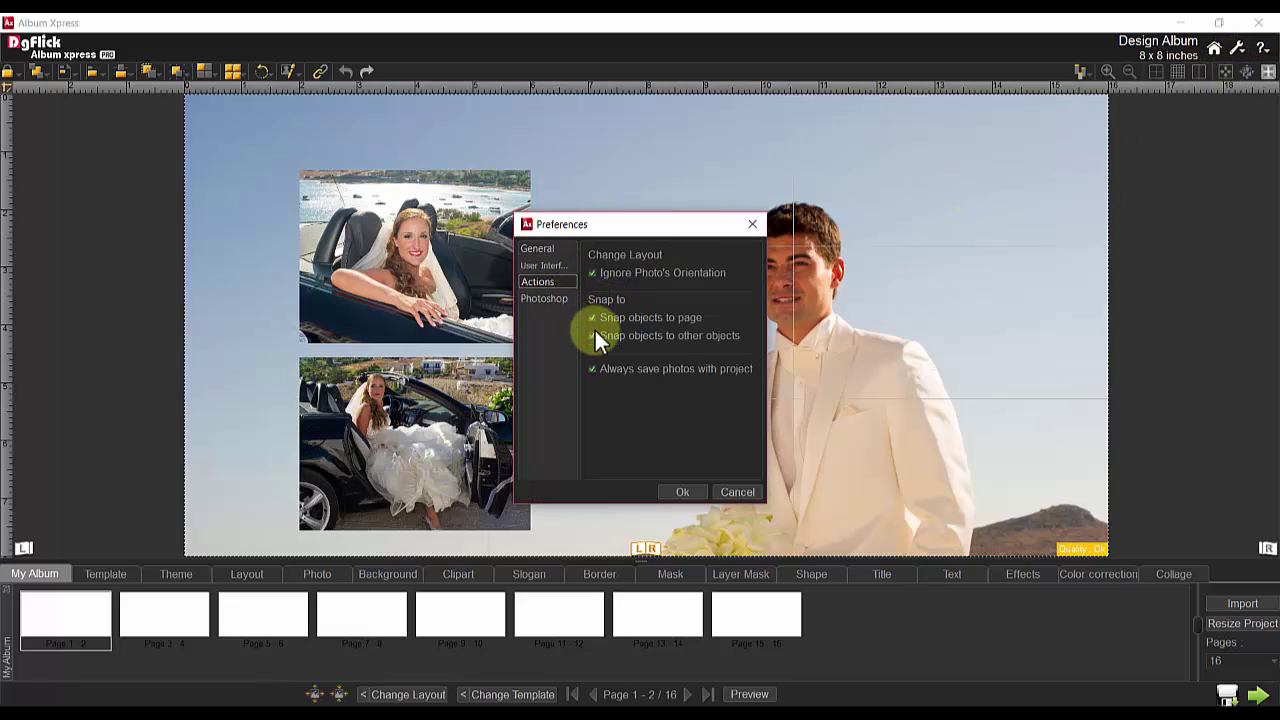
{"action": "left_click", "coordinate": [737, 491]}
Group both car photos, enlarge the group, and raise the groom background to show the balustrade
{"action": "left_click", "coordinate": [475, 280]}
{"action": "left_click", "coordinate": [477, 406], "text": "ctrl"}
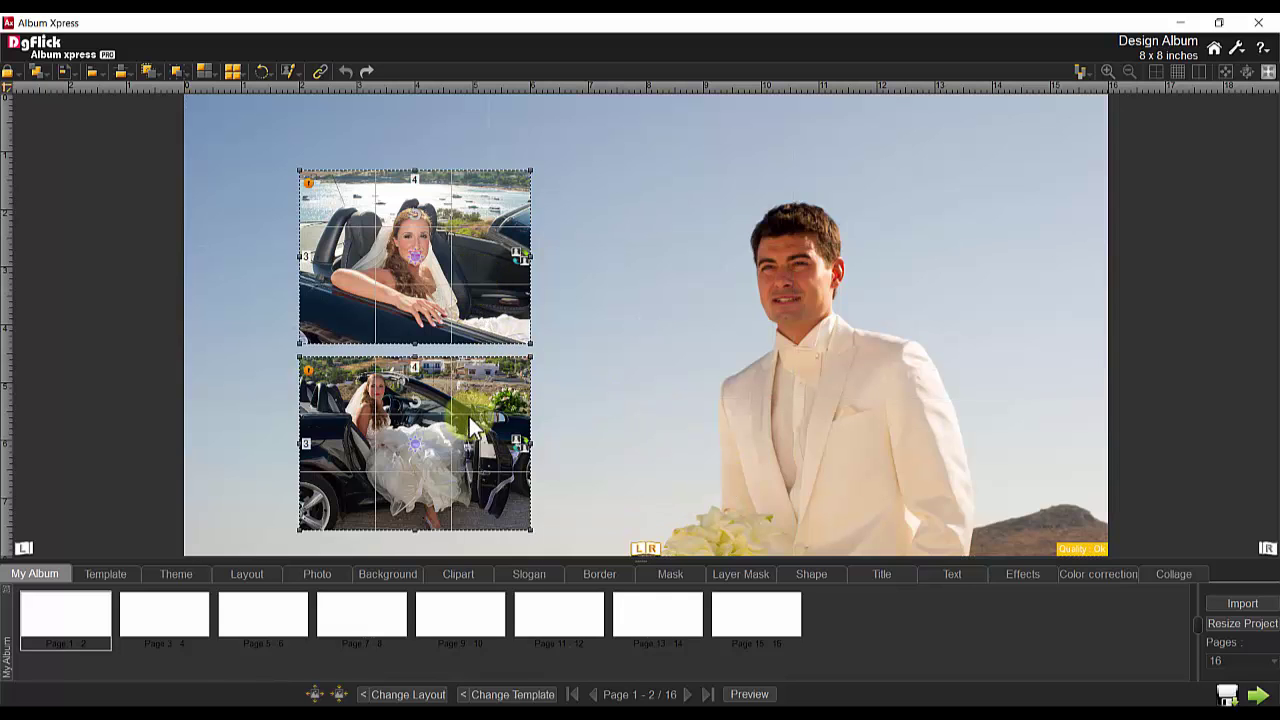
{"action": "left_click", "coordinate": [181, 72]}
{"action": "left_click", "coordinate": [208, 108]}
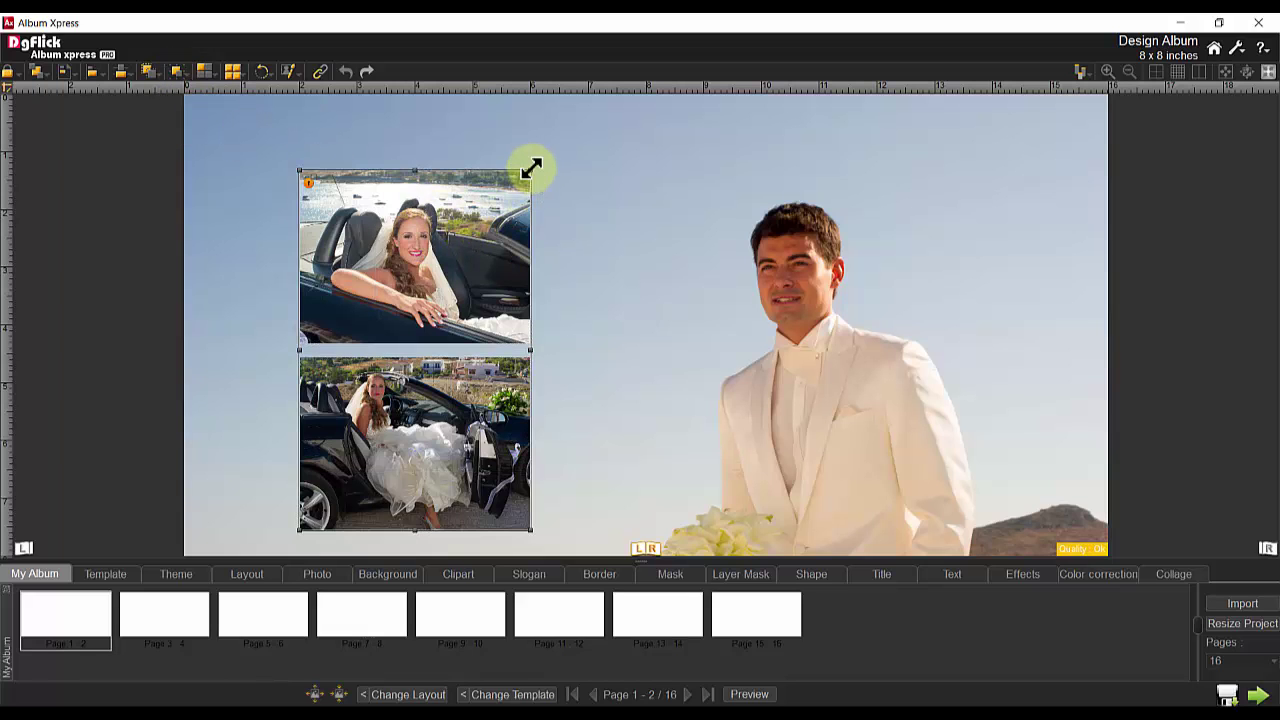
{"action": "mouse_move", "coordinate": [531, 170]}
{"action": "left_mouse_down"}
{"action": "mouse_move", "coordinate": [541, 146]}
{"action": "mouse_move", "coordinate": [643, 106]}
{"action": "left_mouse_up"}
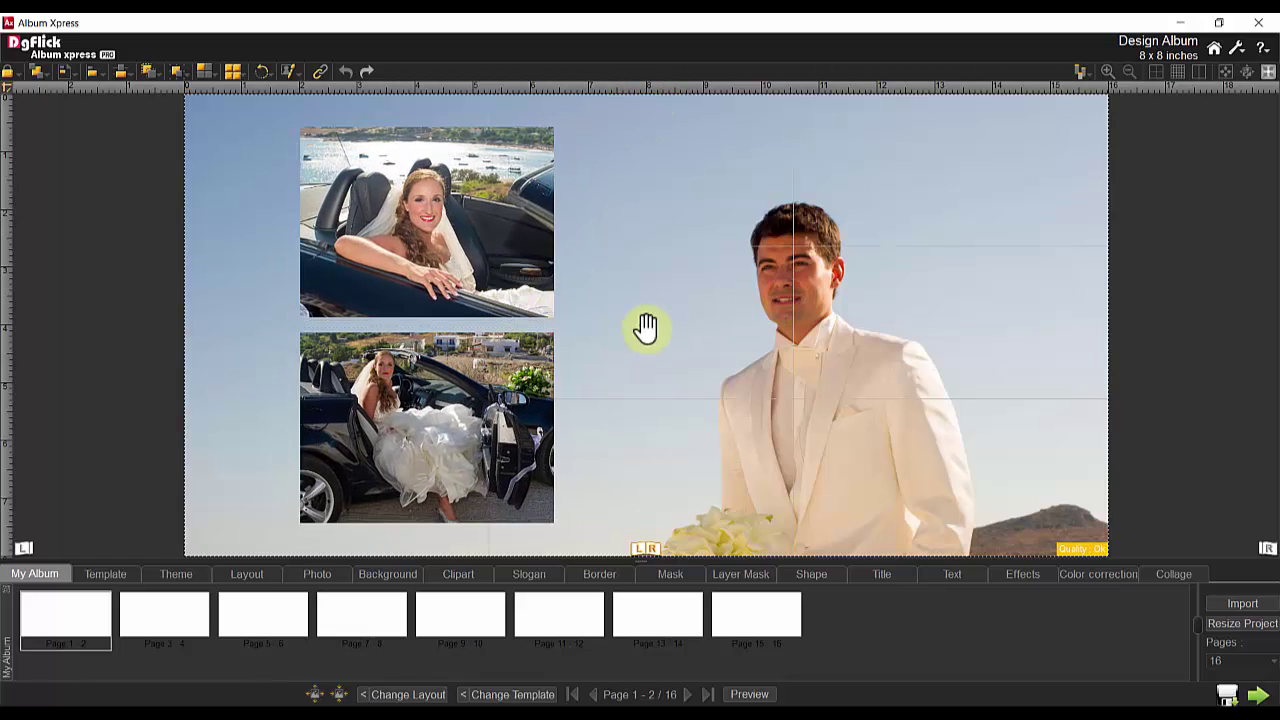
{"action": "left_click_drag", "start_coordinate": [646, 328], "coordinate": [646, 286]}
Save the stacked two-photo arrangement as custom layout 'My Layout 01' and reselect both frames
{"action": "left_click", "coordinate": [276, 576]}
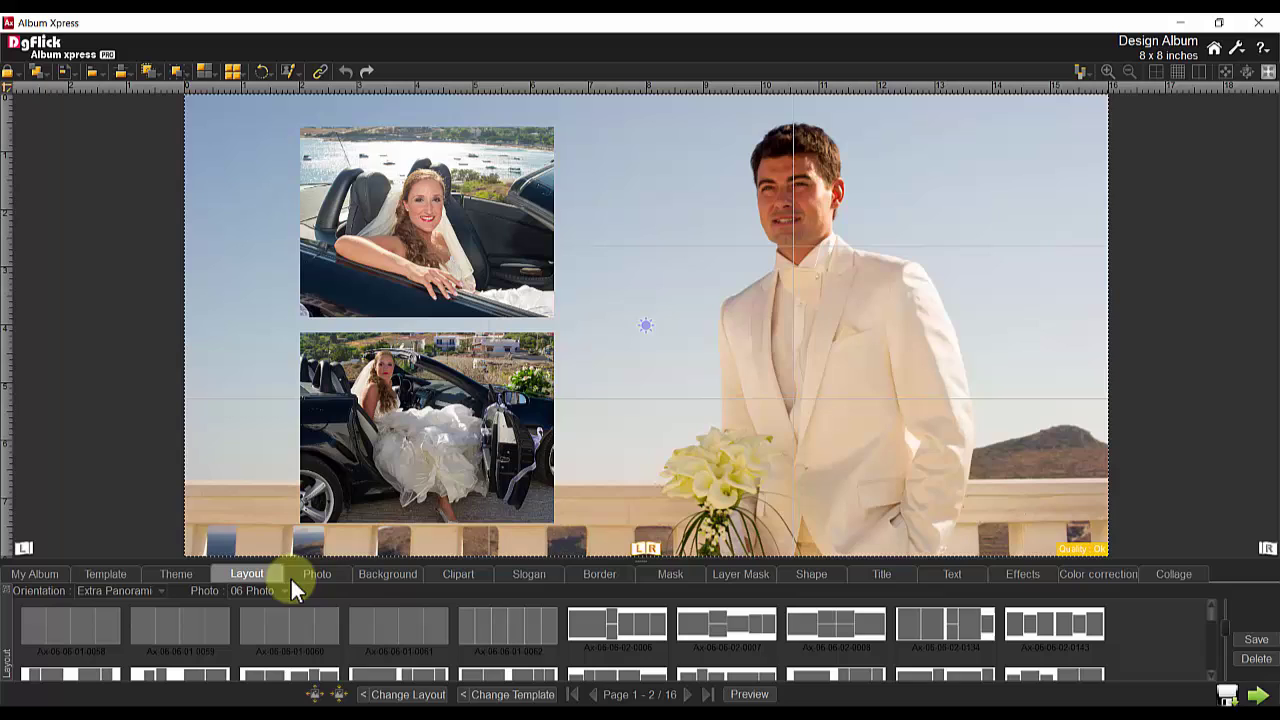
{"action": "left_click", "coordinate": [1256, 640]}
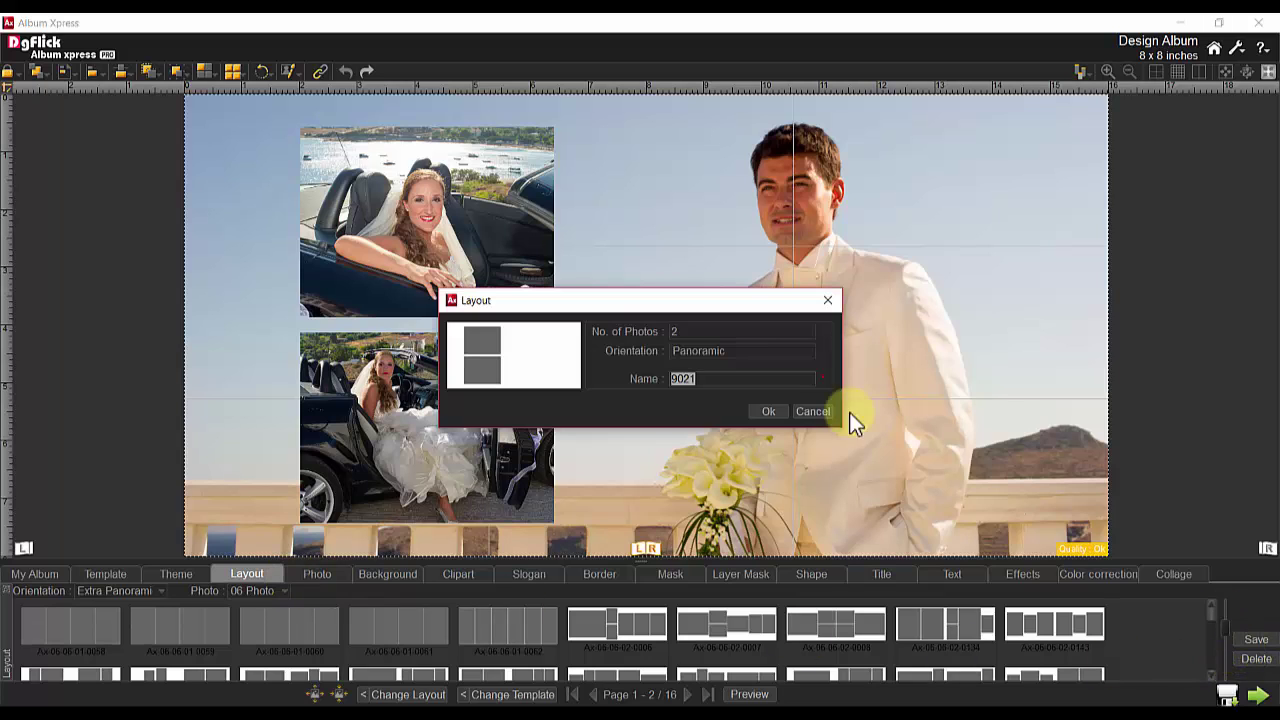
{"action": "left_click", "coordinate": [686, 328]}
{"action": "double_click", "coordinate": [714, 378]}
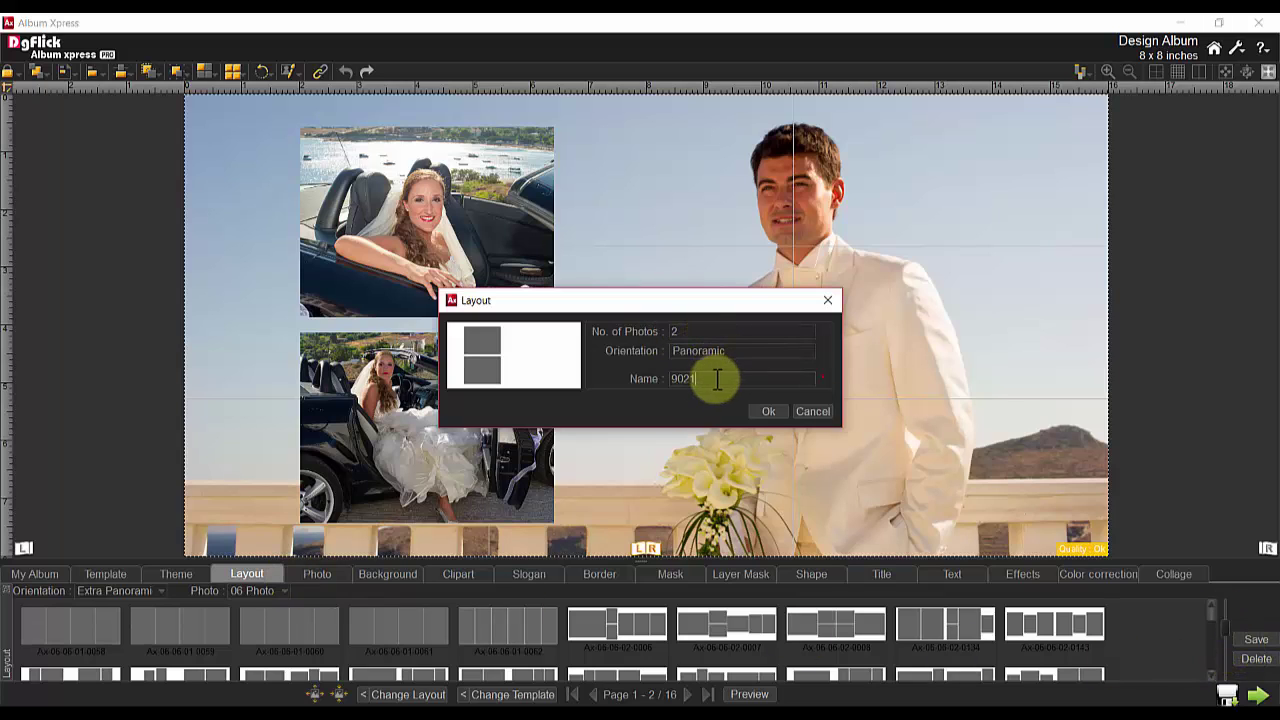
{"action": "type", "text": "My Layout 01"}
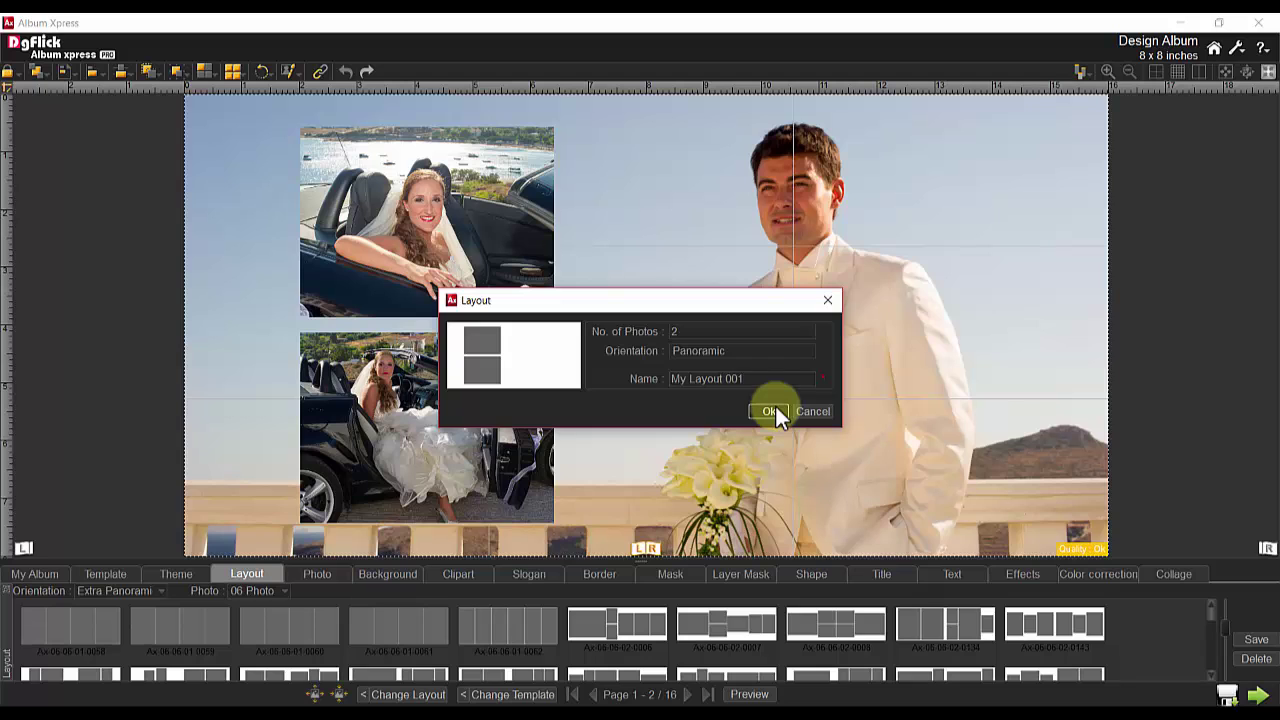
{"action": "left_click", "coordinate": [768, 411]}
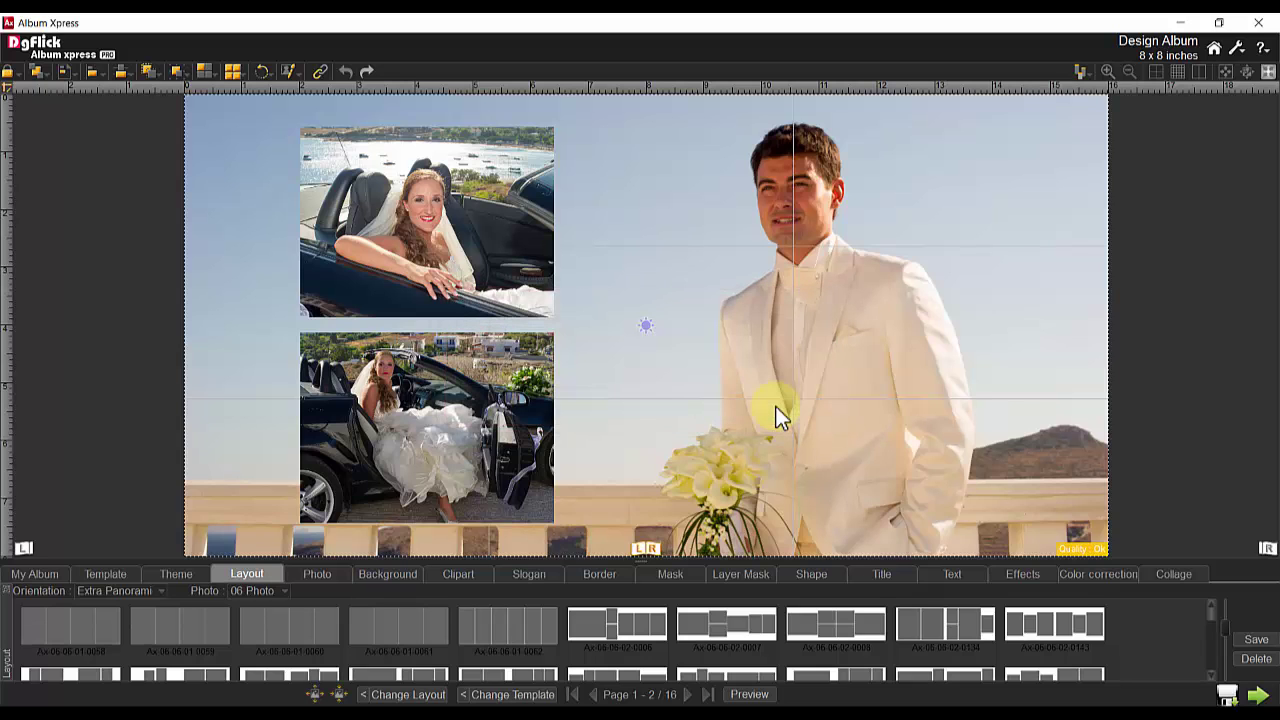
{"action": "left_click", "coordinate": [502, 405]}
{"action": "left_click", "coordinate": [461, 178]}
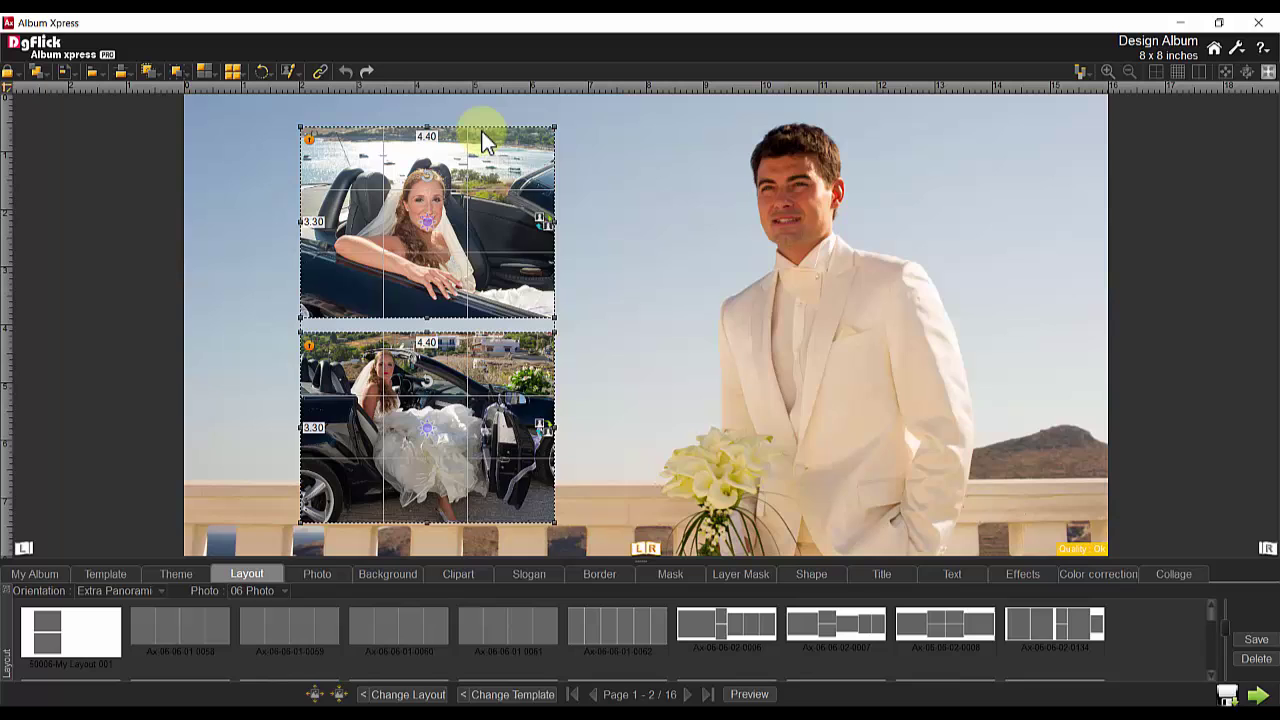
Give both car photos a black outline with width 10
{"action": "right_click", "coordinate": [481, 130]}
{"action": "mouse_move", "coordinate": [517, 275]}
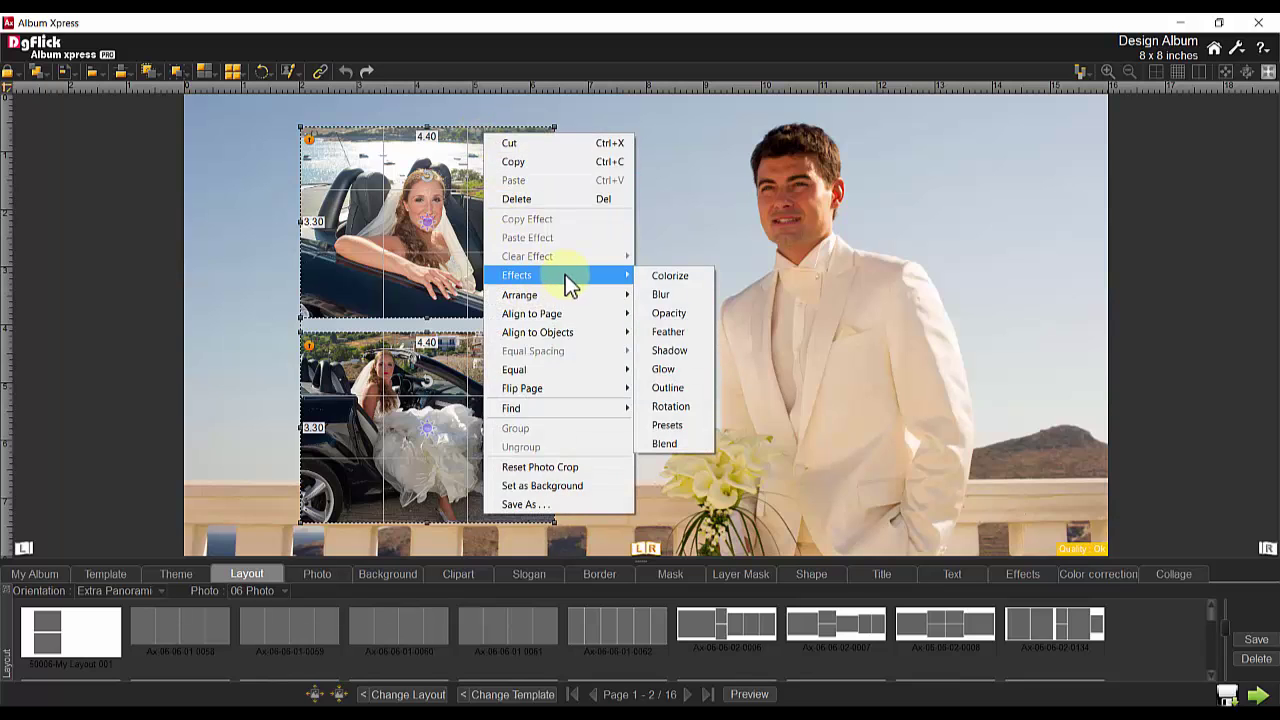
{"action": "left_click", "coordinate": [667, 388]}
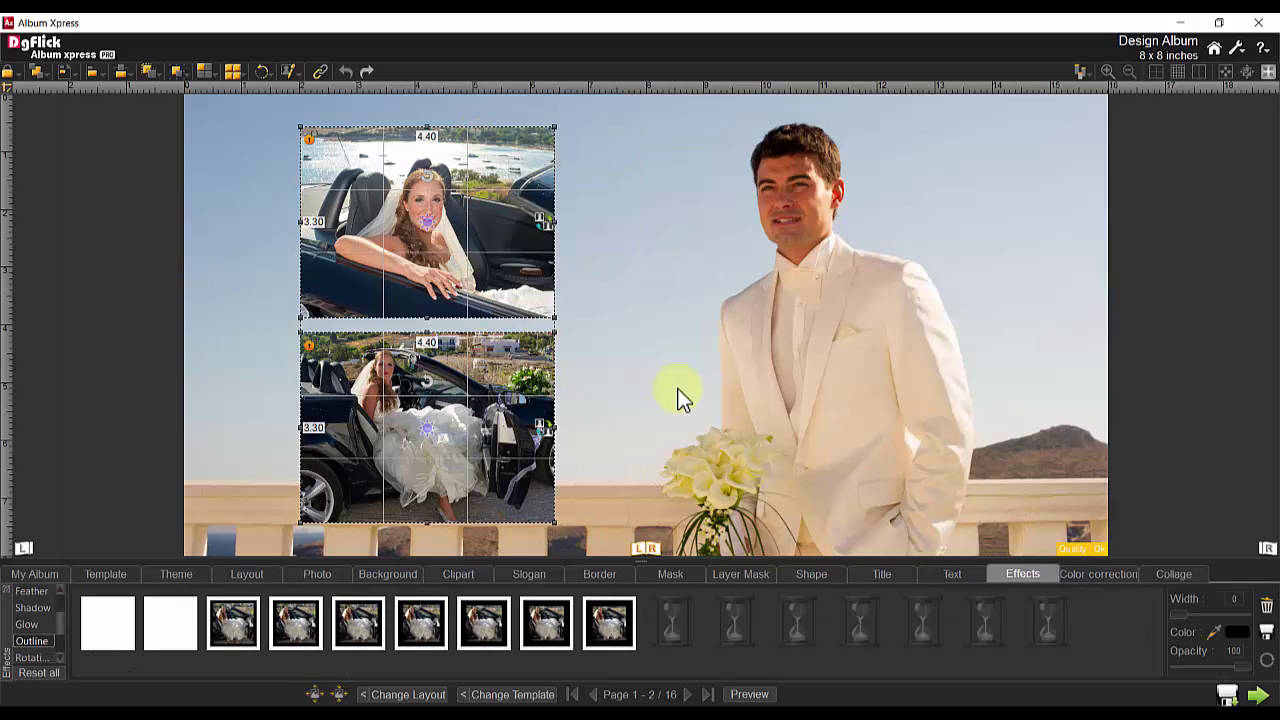
{"action": "left_click", "coordinate": [233, 622]}
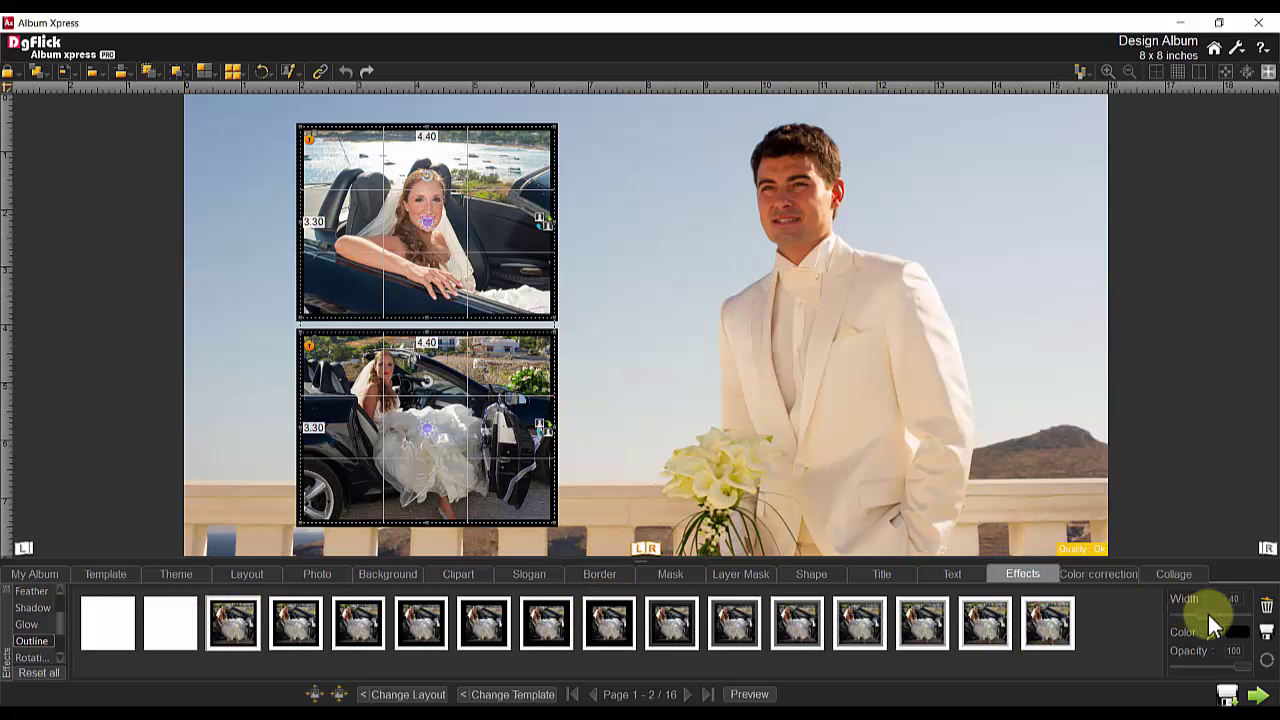
{"action": "double_click", "coordinate": [1232, 599]}
{"action": "type", "text": "10"}
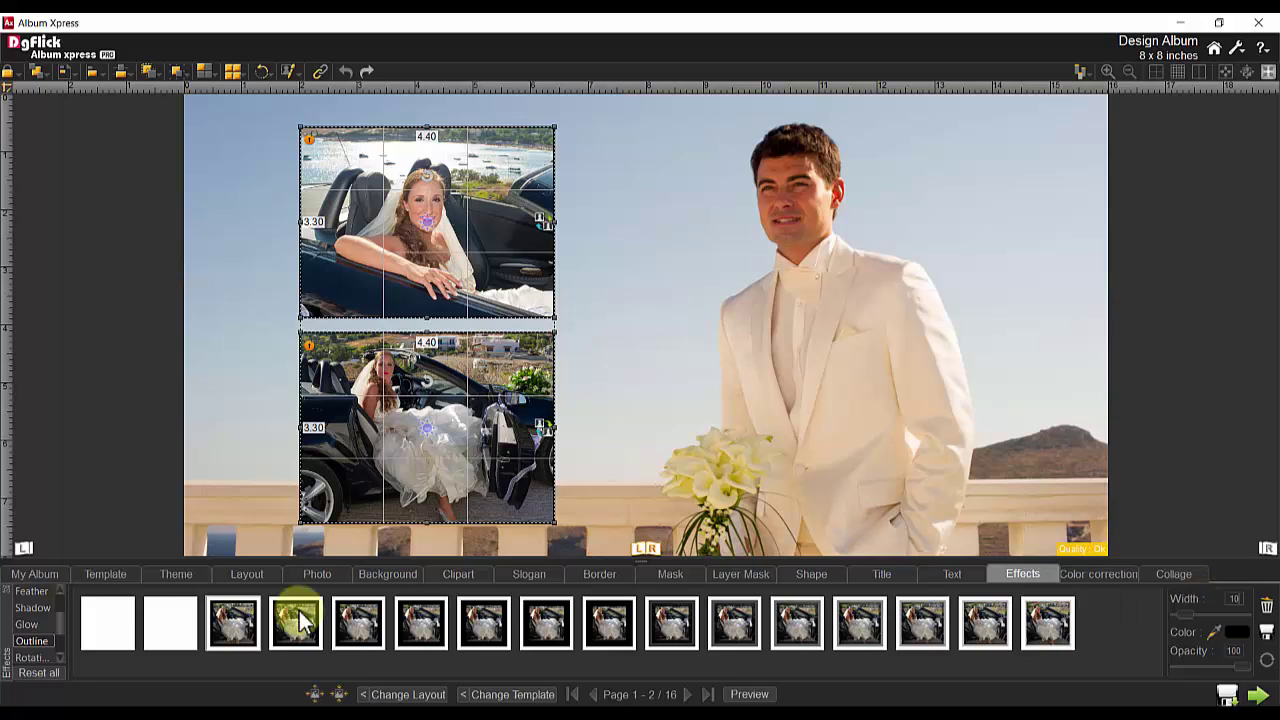
Tint both photos black-and-white, add a drop shadow, and preview the spread full screen
{"action": "scroll", "coordinate": [61, 628], "scroll_direction": "down", "scroll_amount": 1}
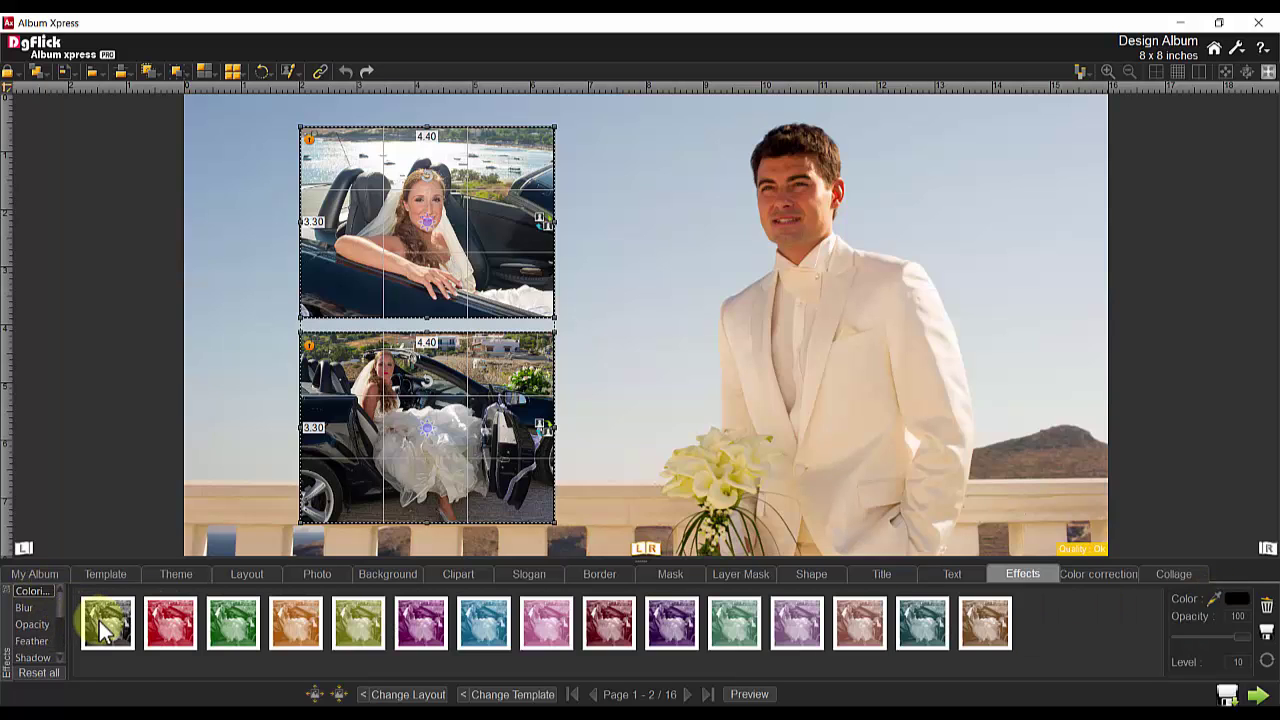
{"action": "left_click", "coordinate": [107, 622]}
{"action": "left_click", "coordinate": [40, 657]}
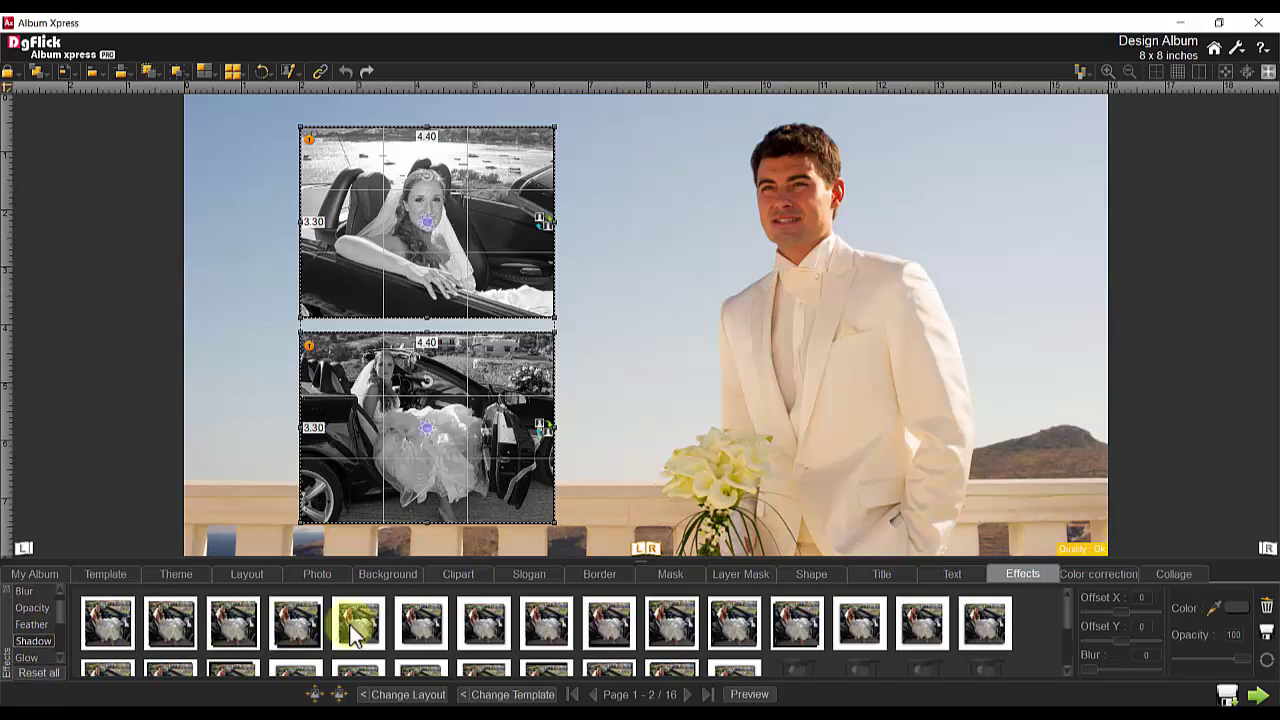
{"action": "left_click", "coordinate": [615, 378]}
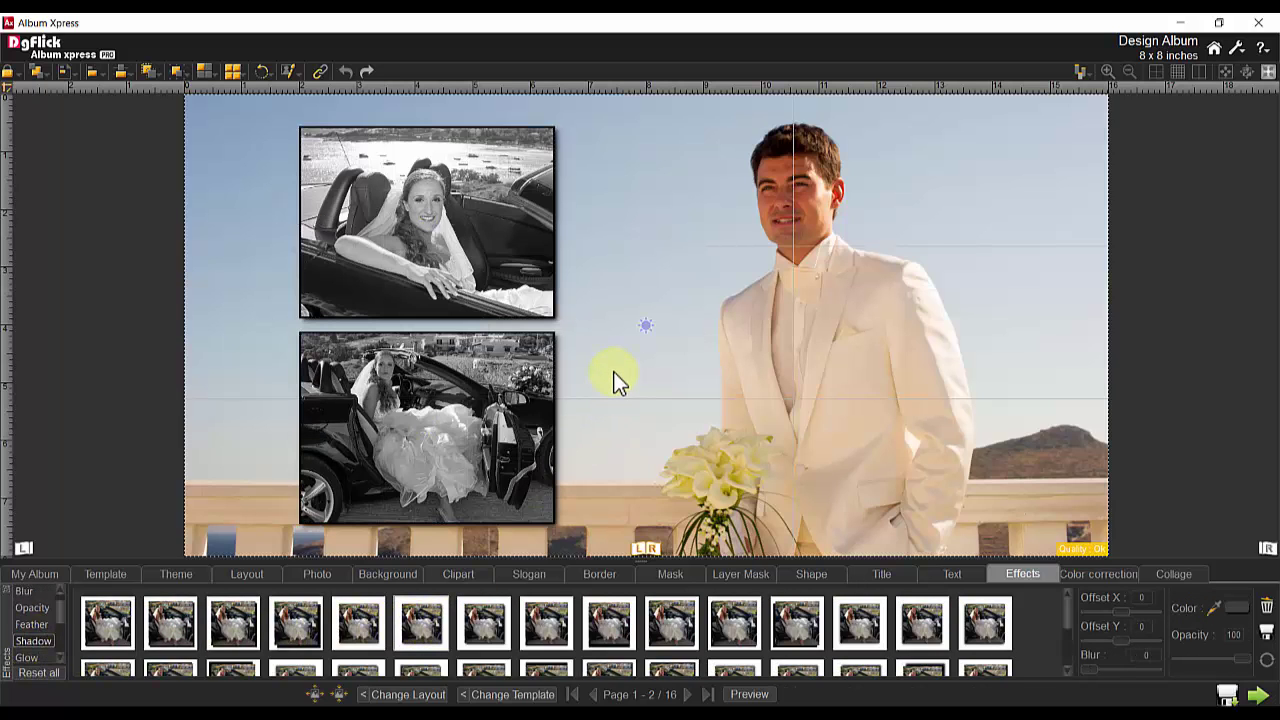
{"action": "left_click", "coordinate": [745, 695]}
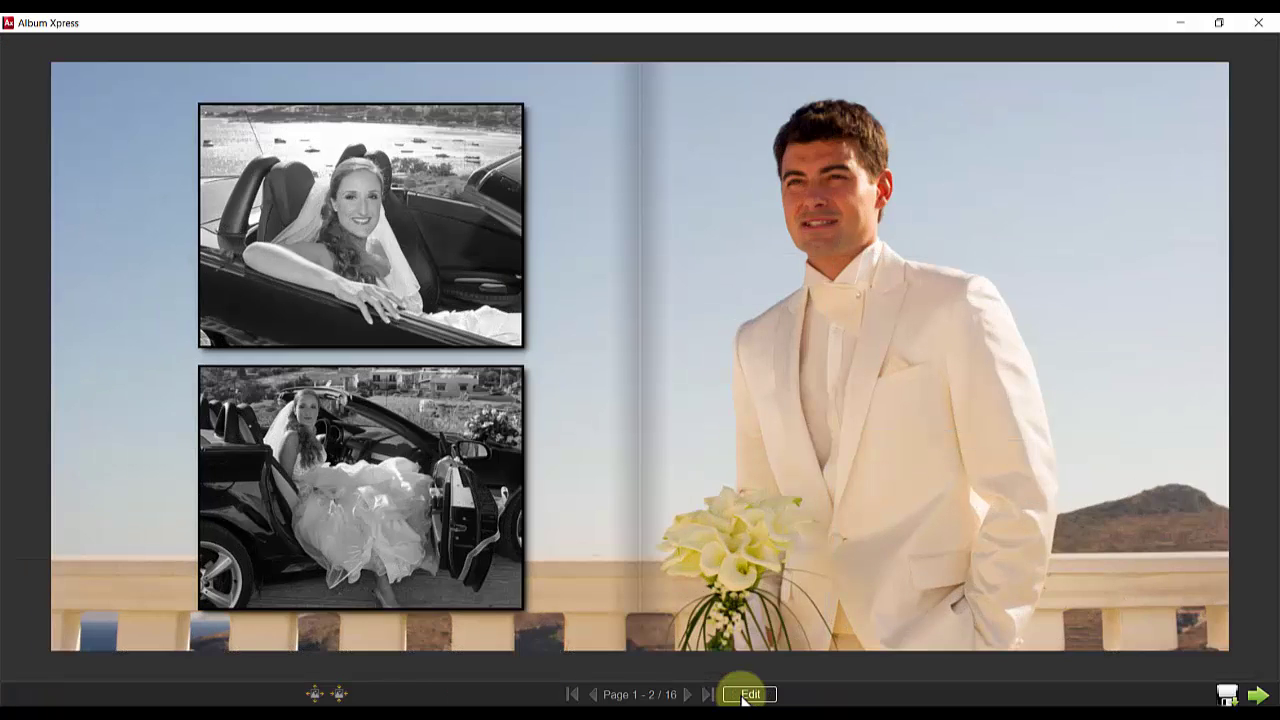
{"action": "left_click", "coordinate": [749, 694]}
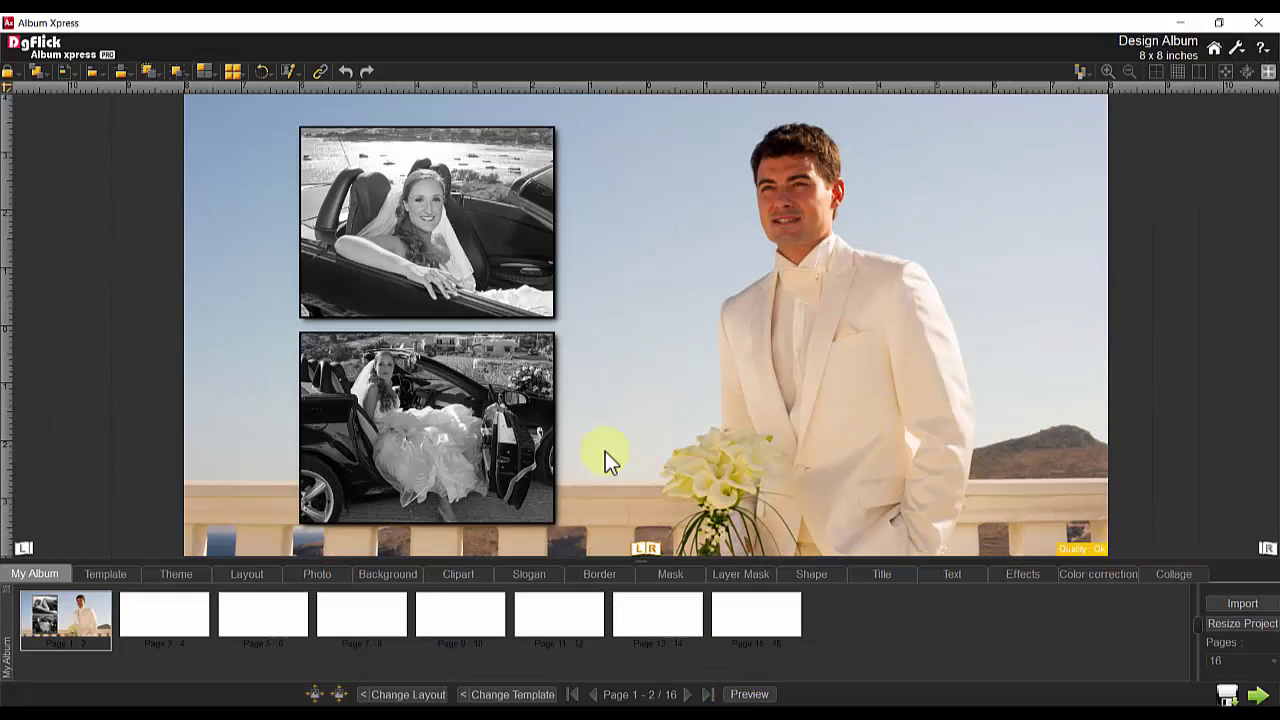
{"action": "left_click", "coordinate": [443, 210]}
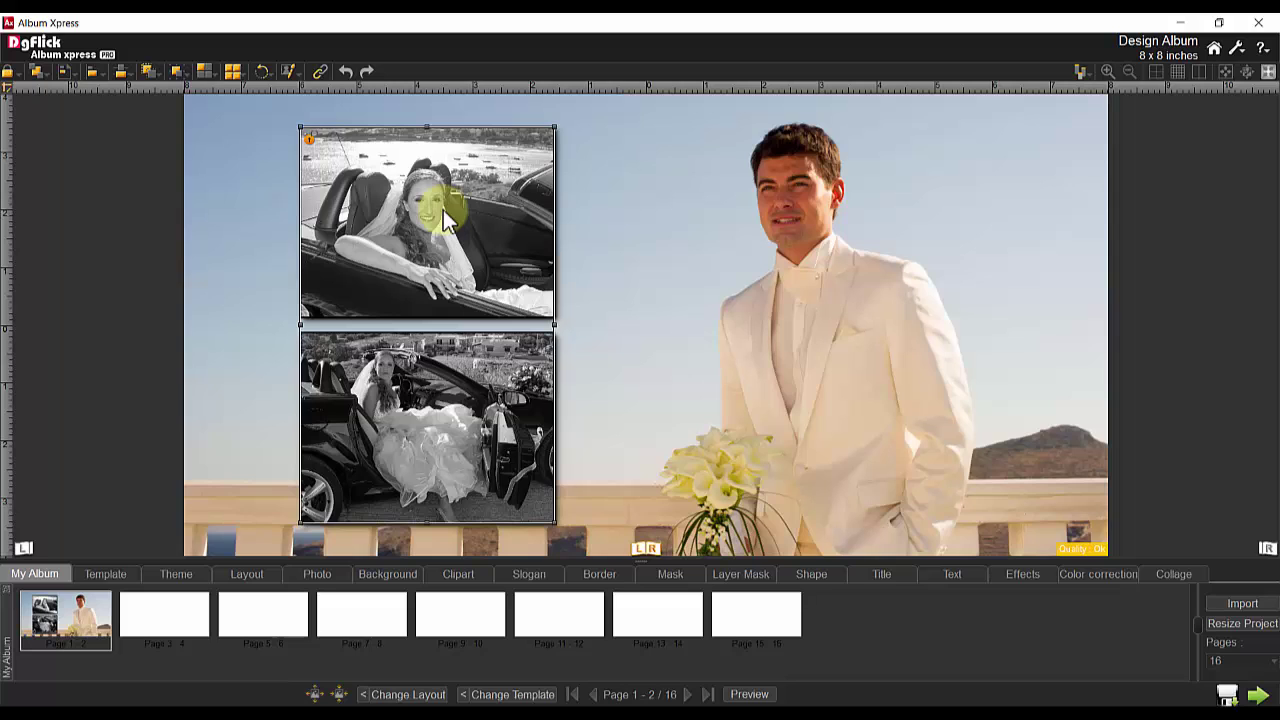
{"action": "left_click", "coordinate": [443, 210]}
{"action": "left_click", "coordinate": [455, 375]}
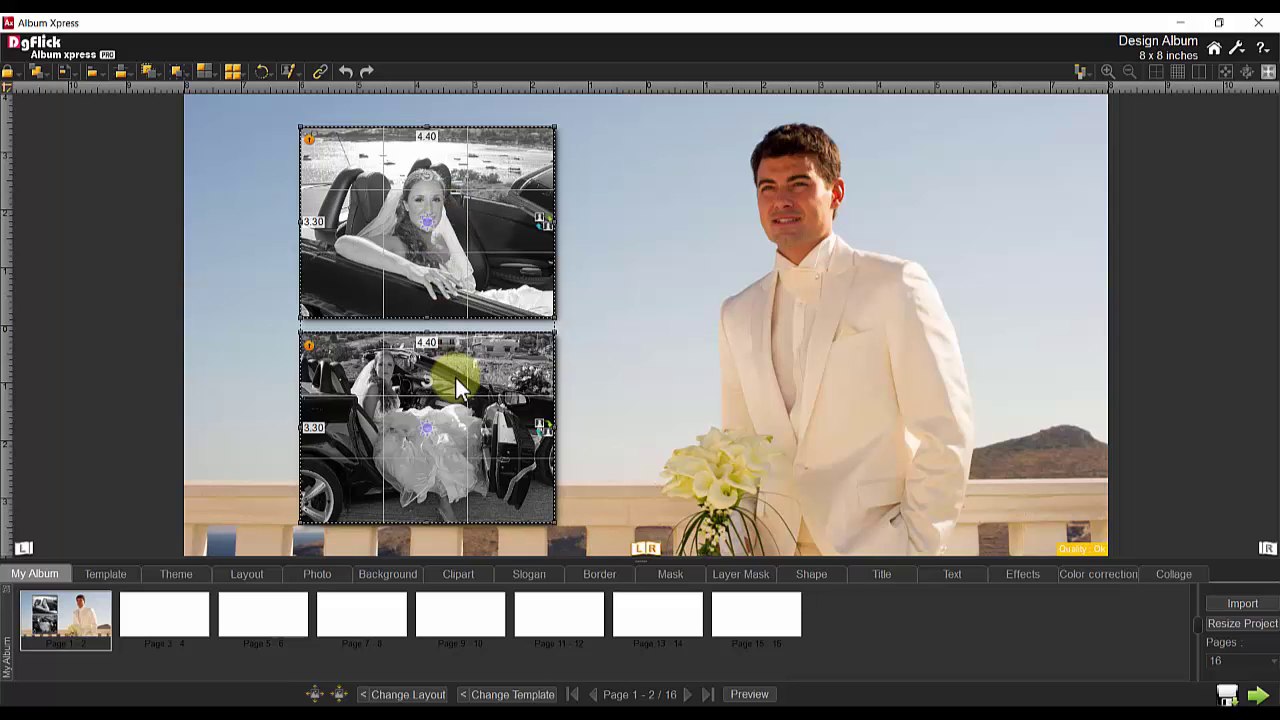
{"action": "right_click", "coordinate": [482, 141]}
{"action": "mouse_move", "coordinate": [528, 266]}
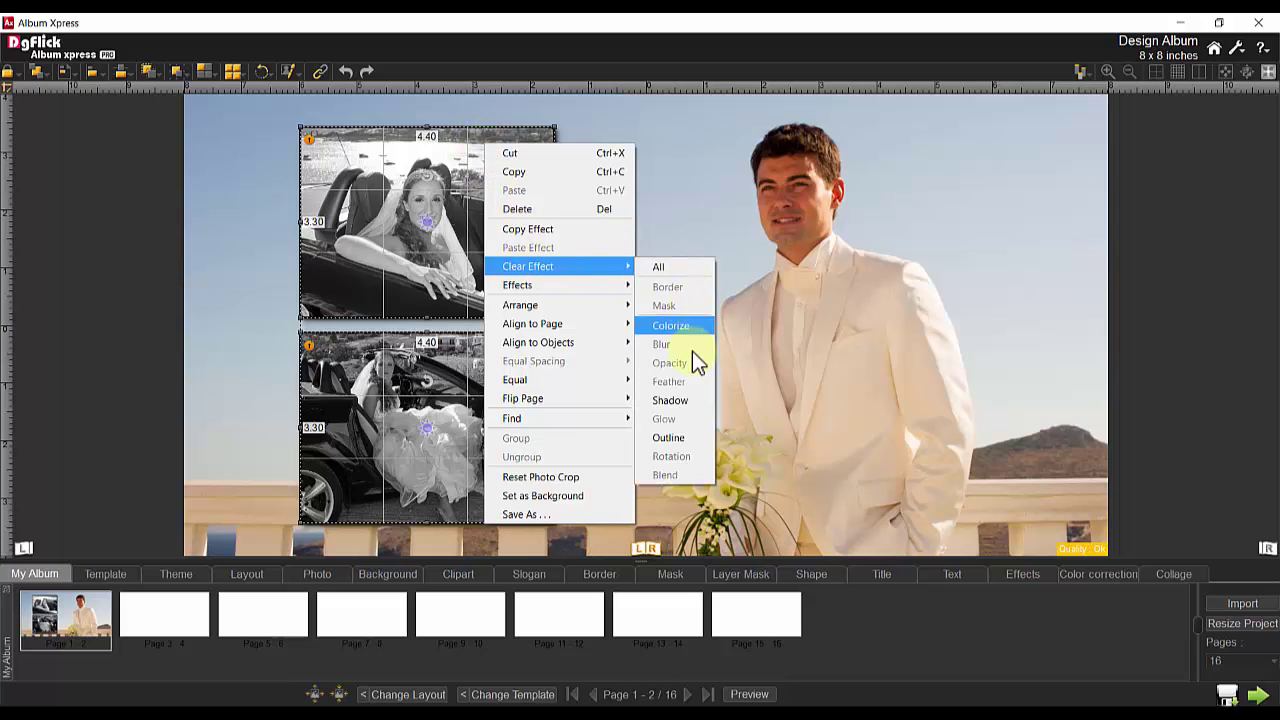
{"action": "left_click", "coordinate": [678, 405]}
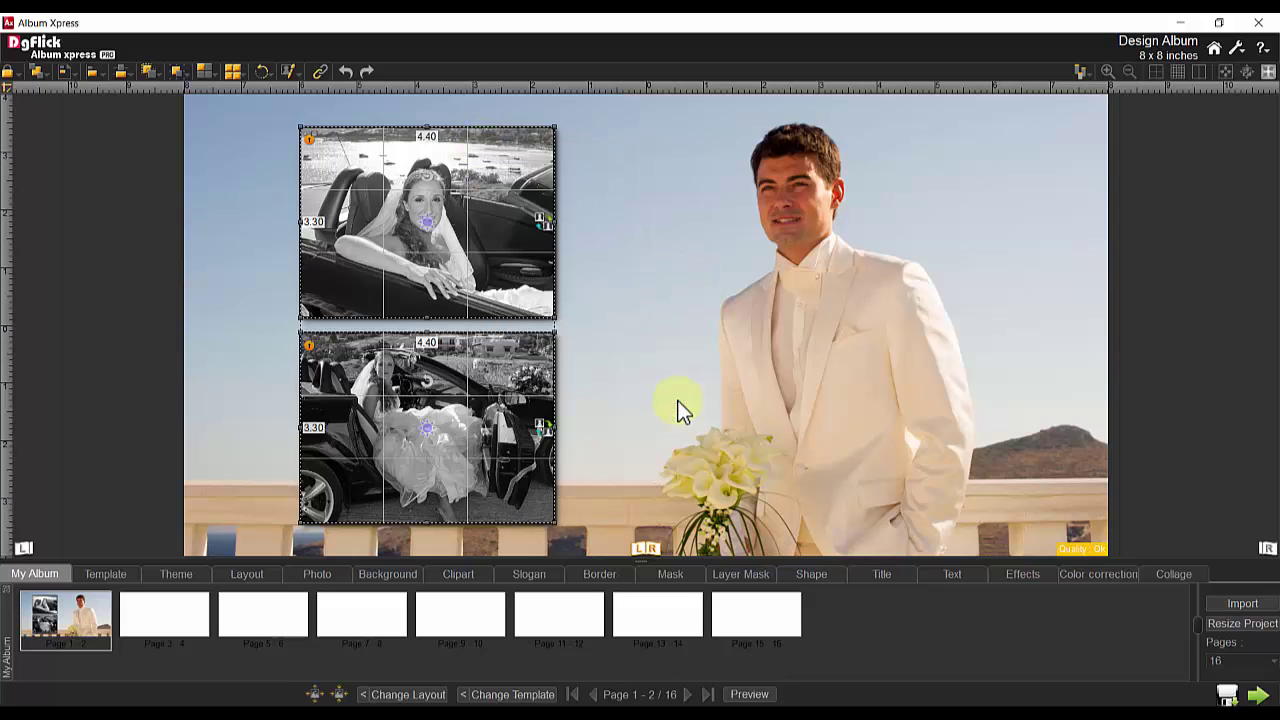
Move to pages 3–4 and apply the pale green floral background across the whole spread
{"action": "left_click", "coordinate": [687, 694]}
{"action": "left_click", "coordinate": [392, 576]}
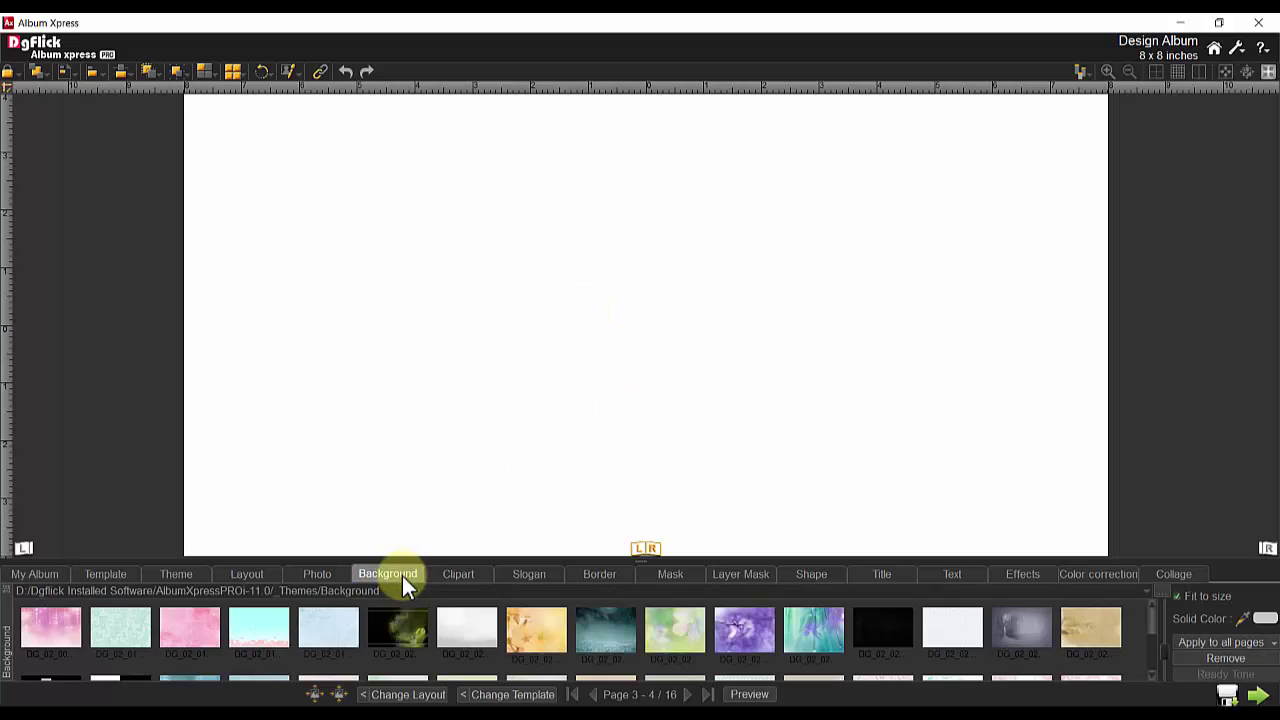
{"action": "scroll", "coordinate": [1104, 618], "scroll_direction": "down", "scroll_amount": 2}
{"action": "left_click", "coordinate": [390, 645]}
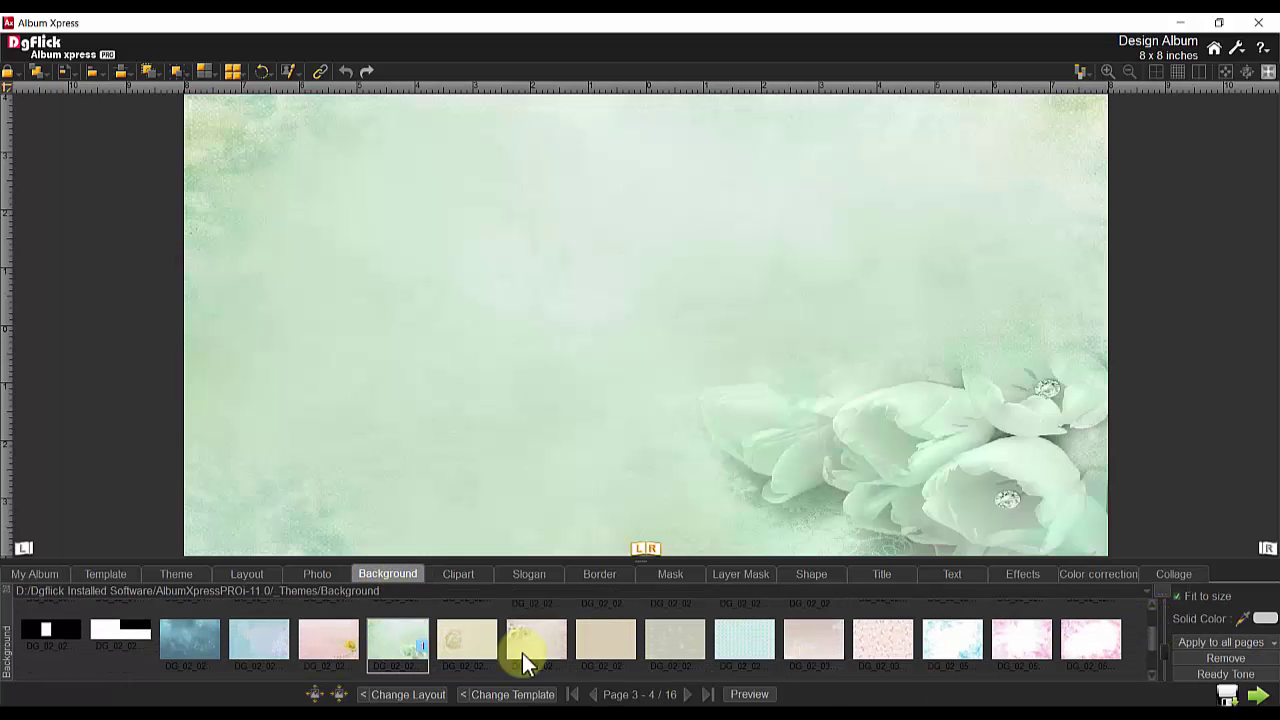
{"action": "left_click", "coordinate": [1234, 643]}
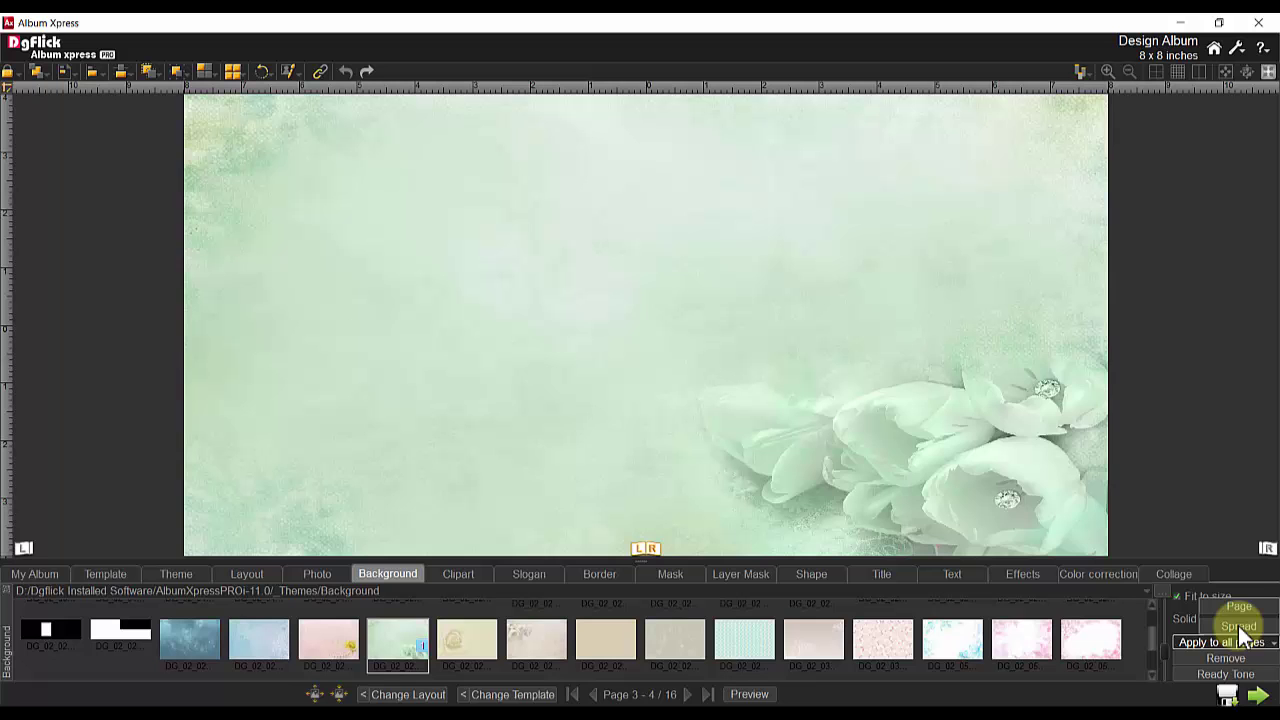
{"action": "left_click", "coordinate": [1240, 626]}
{"action": "left_click", "coordinate": [38, 576]}
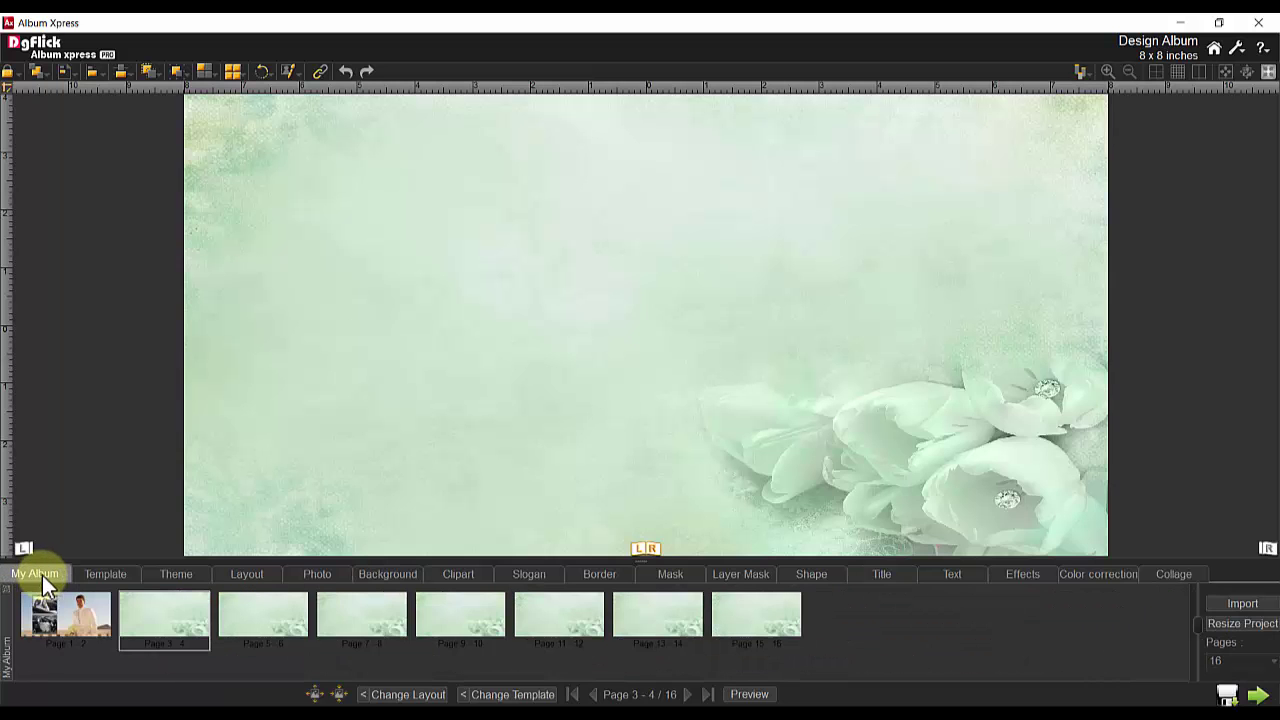
Pick a soft layer-mask brush at size 1104, test a fade at the seam, then undo it
{"action": "left_click", "coordinate": [317, 575]}
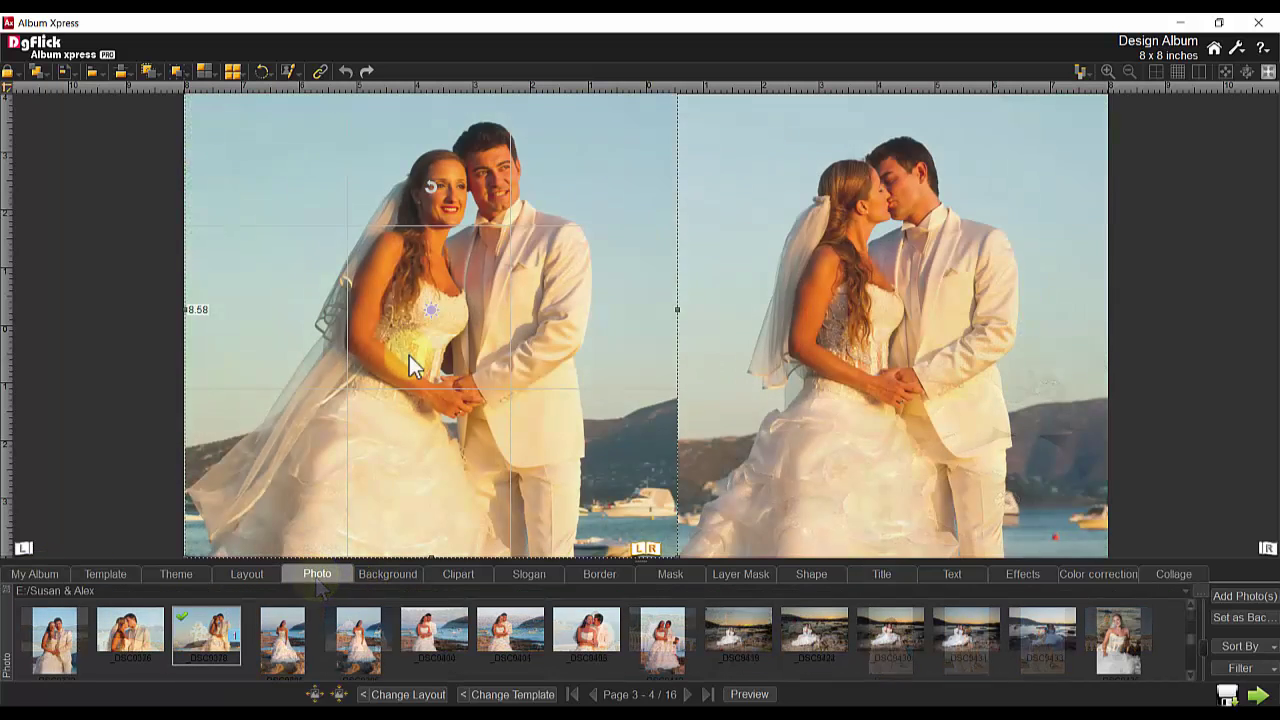
{"action": "left_click", "coordinate": [735, 574]}
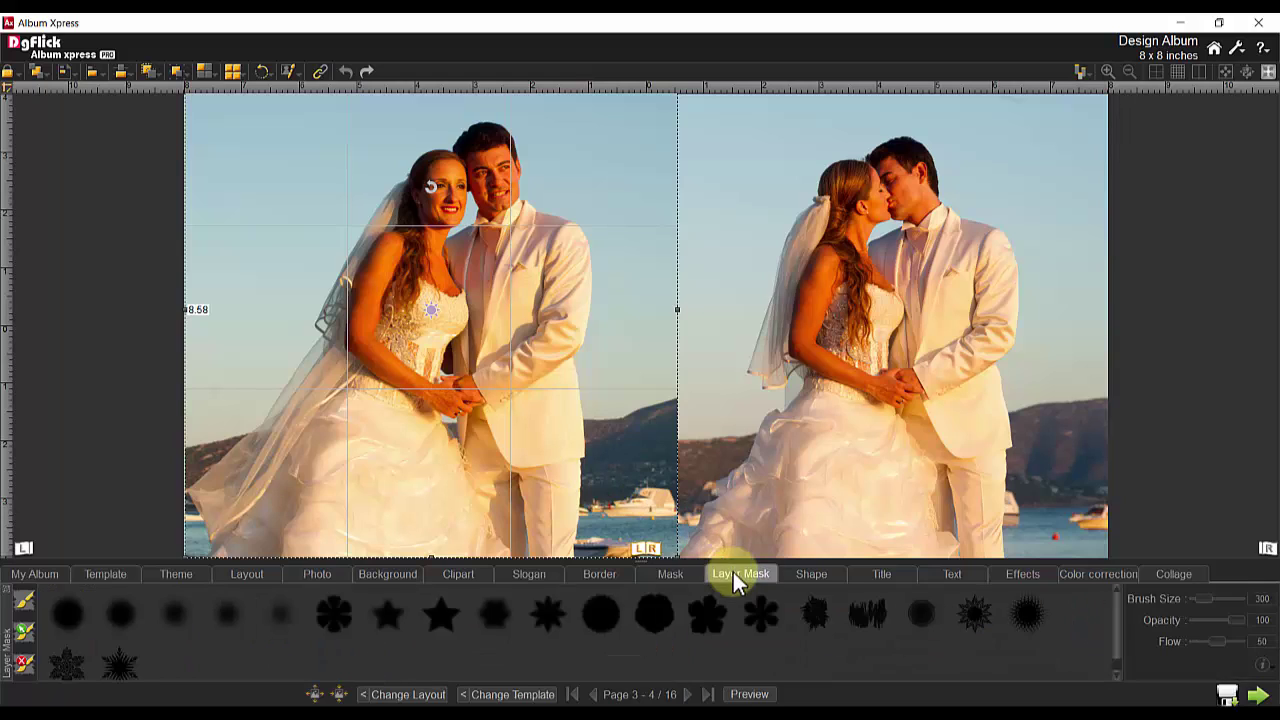
{"action": "left_click", "coordinate": [284, 614]}
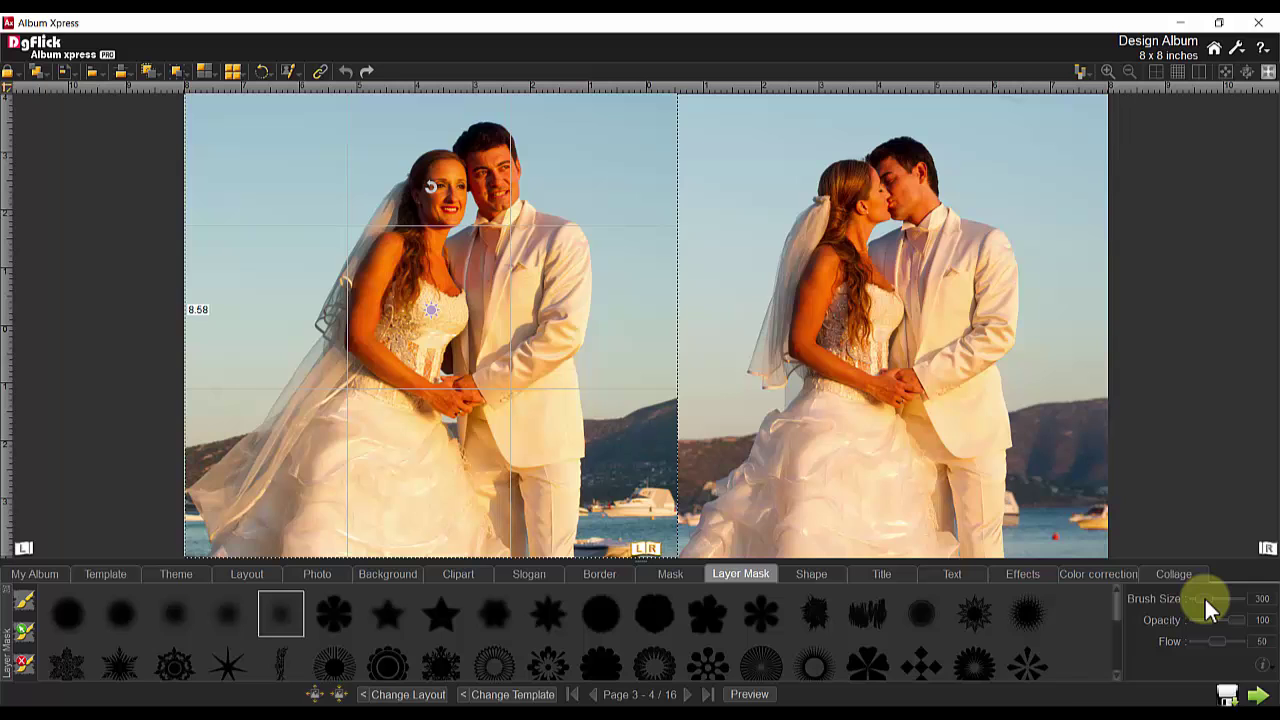
{"action": "left_click_drag", "start_coordinate": [1206, 599], "coordinate": [1220, 599]}
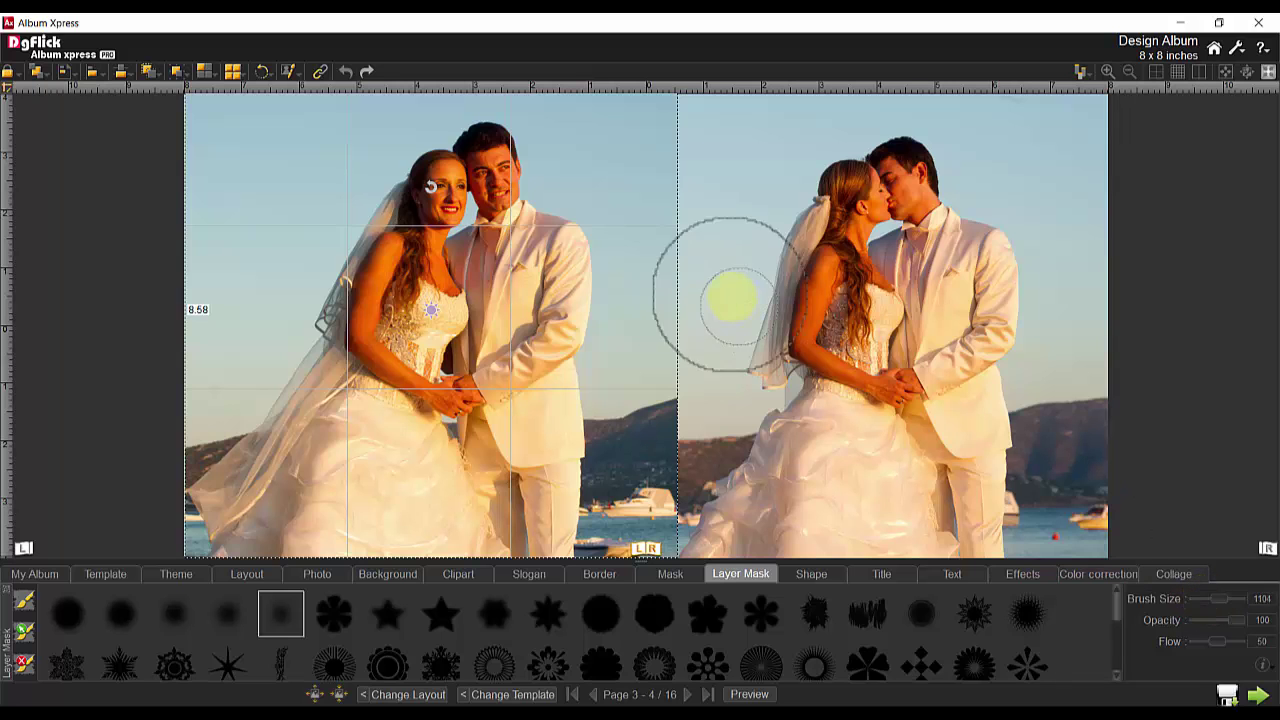
{"action": "left_click_drag", "start_coordinate": [663, 429], "coordinate": [675, 533]}
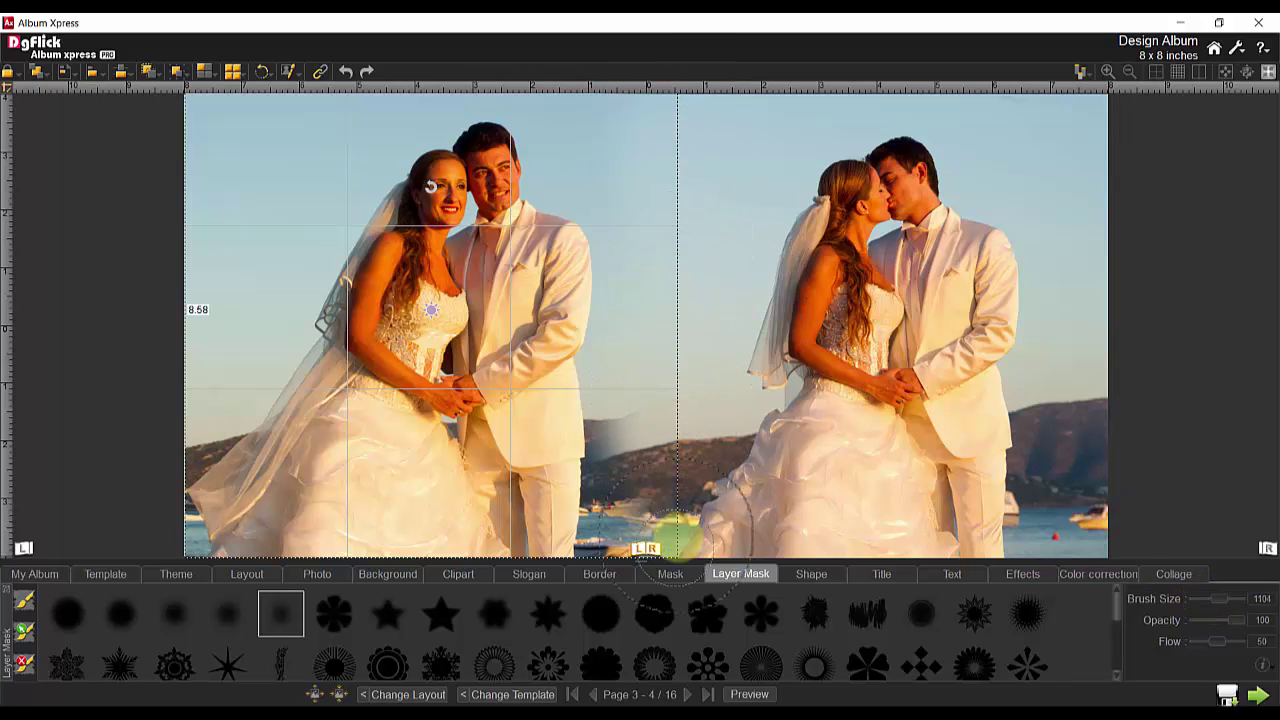
{"action": "left_click", "coordinate": [30, 616]}
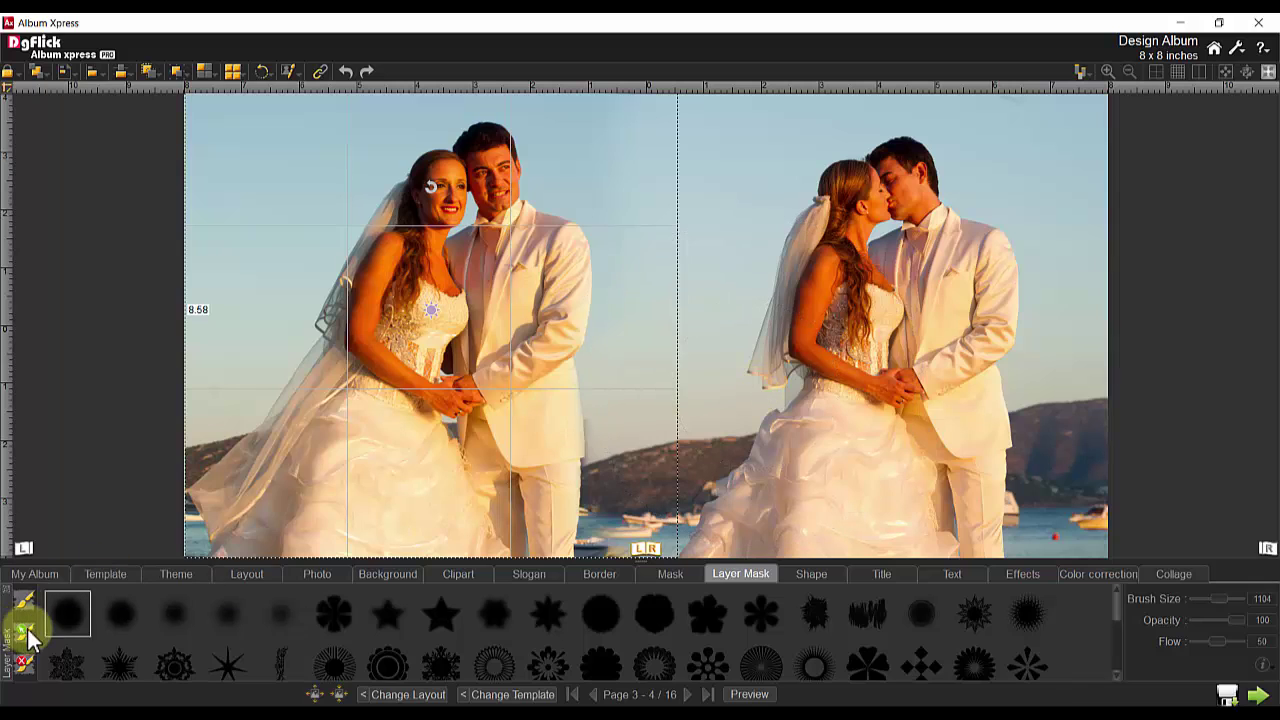
Add a two-line 'Sweet Memories' title in the Chocolate Dulce font
{"action": "left_click", "coordinate": [723, 306]}
{"action": "left_click", "coordinate": [882, 576]}
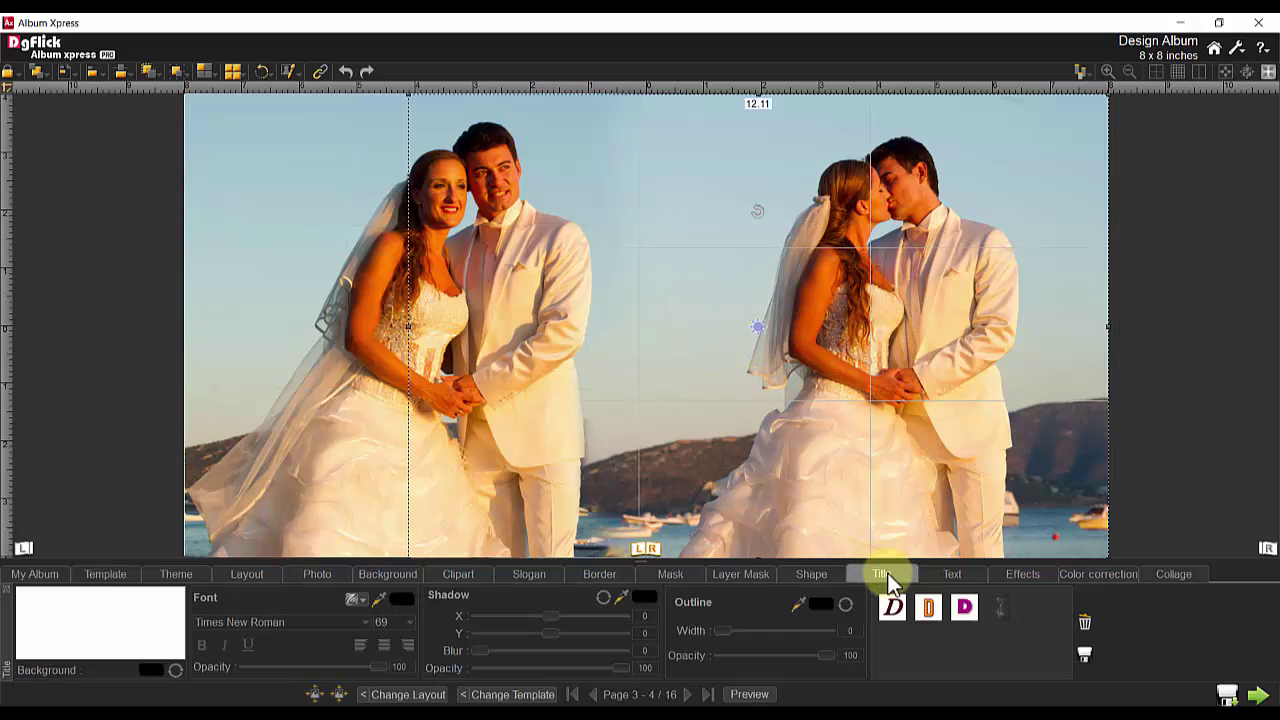
{"action": "left_click", "coordinate": [91, 622]}
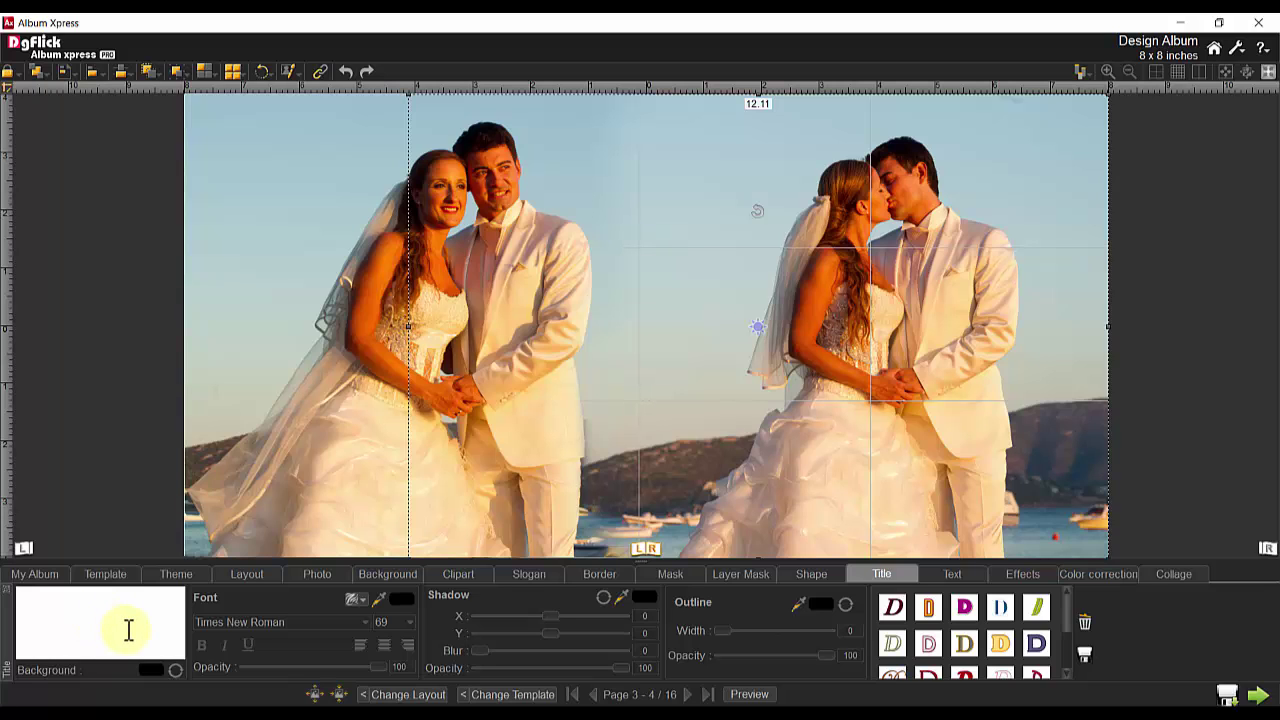
{"action": "type", "text": "Sweet"}
{"action": "key", "text": "Return"}
{"action": "type", "text": "Memories"}
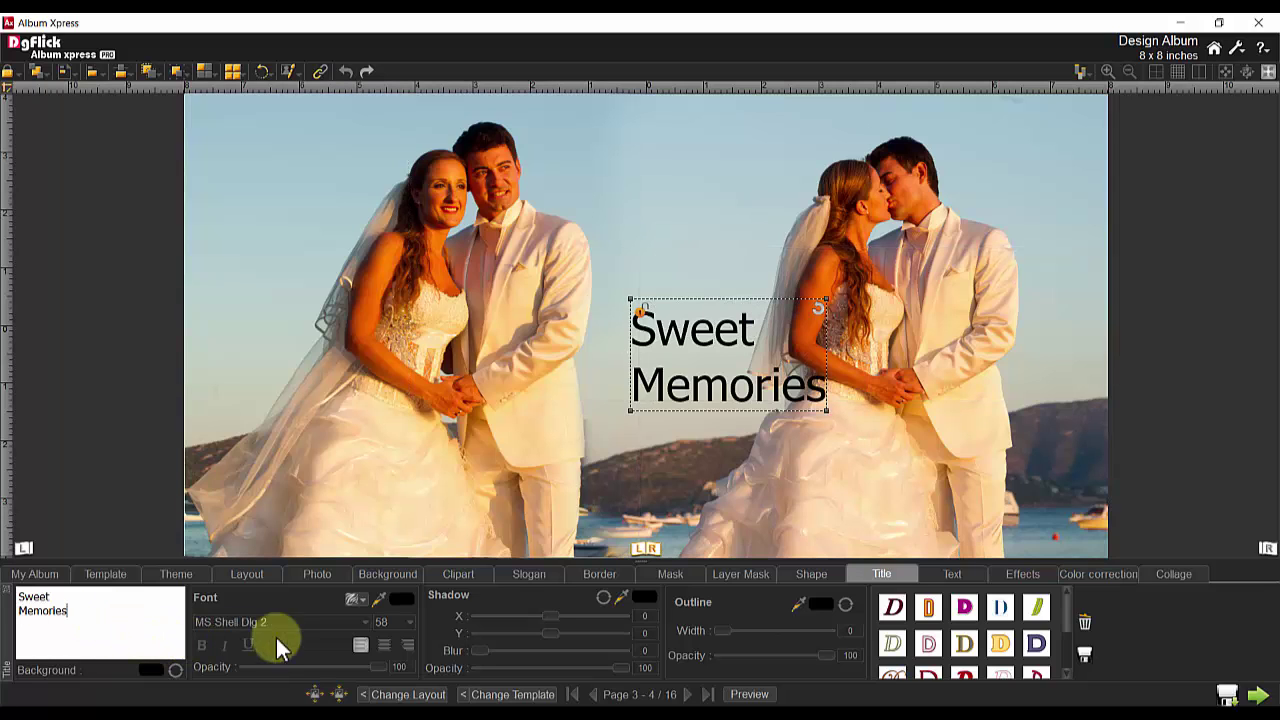
{"action": "left_click", "coordinate": [365, 622]}
{"action": "left_click", "coordinate": [286, 455]}
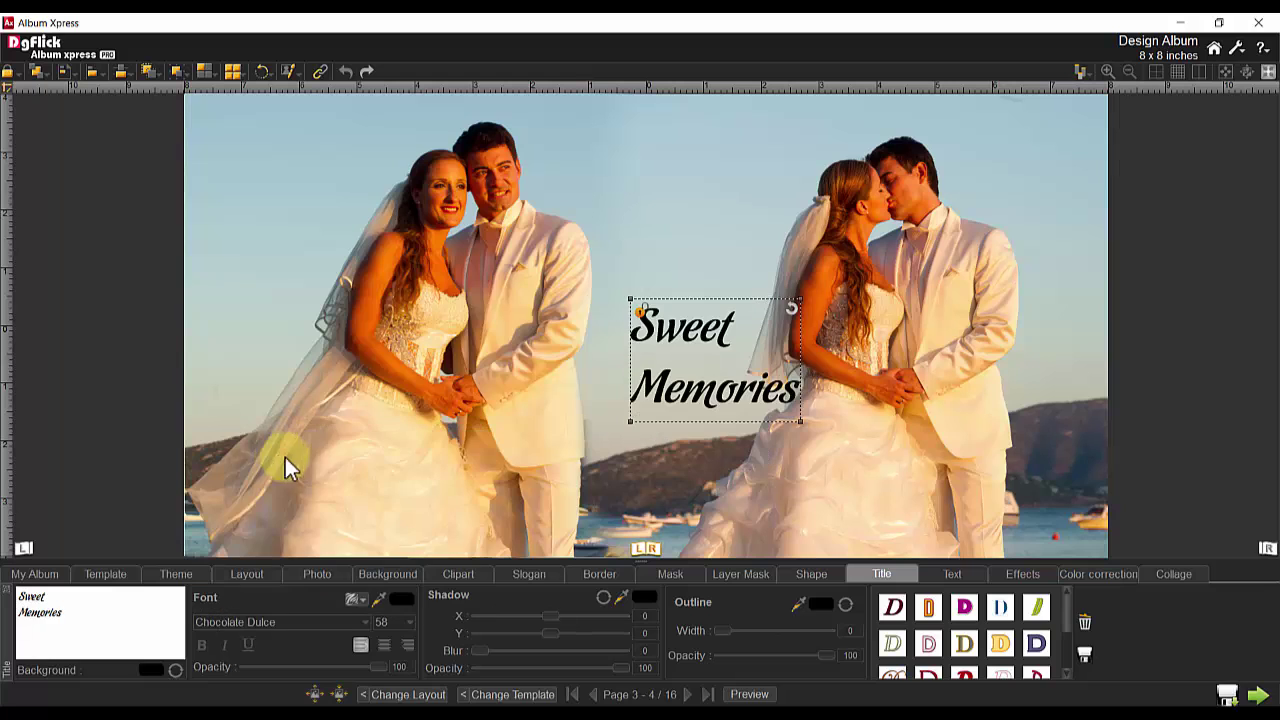
Give the title a white outlined style, then resize and centre it between the couples
{"action": "left_click_drag", "start_coordinate": [684, 395], "coordinate": [648, 268]}
{"action": "left_click", "coordinate": [893, 645]}
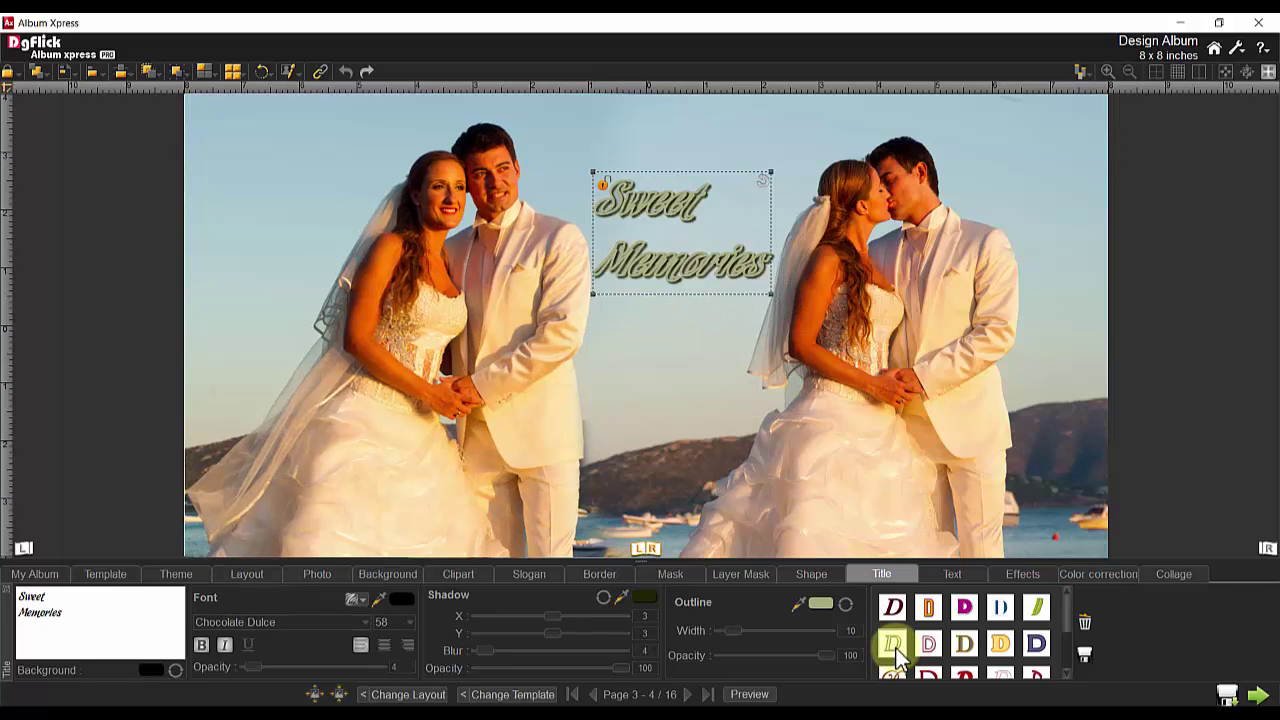
{"action": "left_click", "coordinate": [963, 645]}
{"action": "scroll", "coordinate": [1000, 640], "scroll_direction": "down", "scroll_amount": 2}
{"action": "left_click", "coordinate": [1000, 625]}
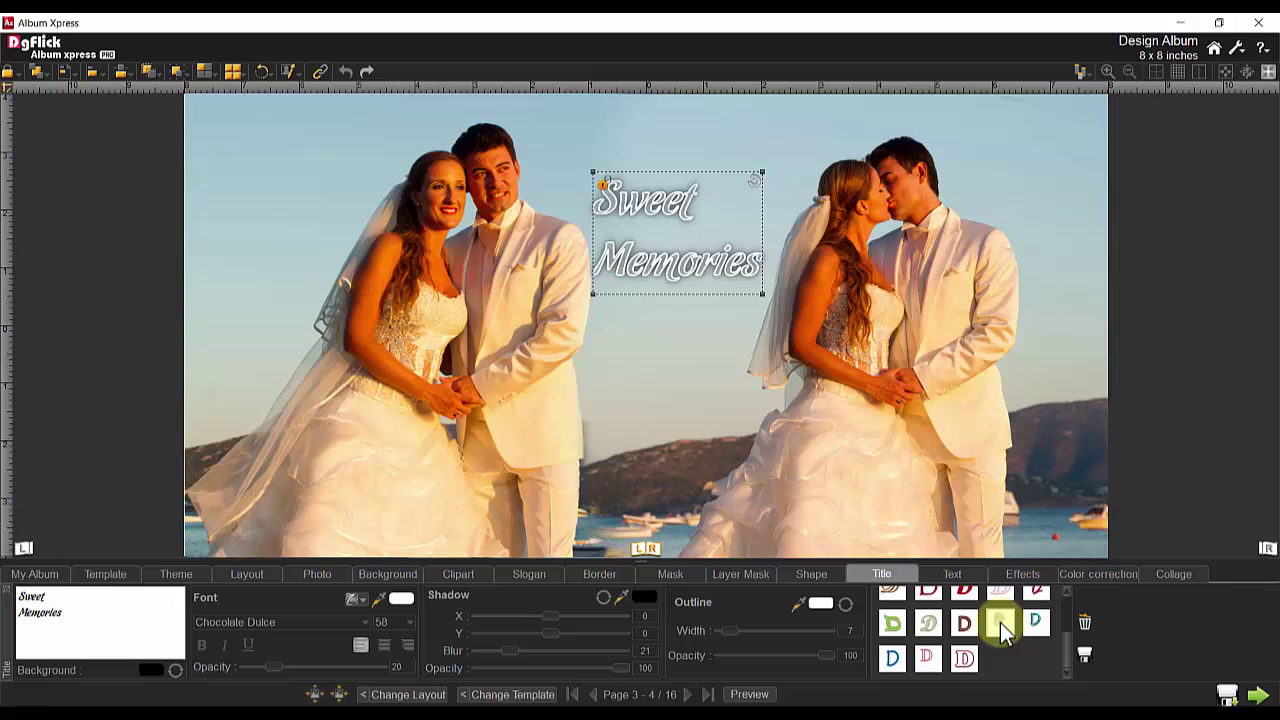
{"action": "mouse_move", "coordinate": [763, 294]}
{"action": "left_mouse_down"}
{"action": "mouse_move", "coordinate": [703, 265]}
{"action": "mouse_move", "coordinate": [703, 286]}
{"action": "left_mouse_up"}
Add the jeweled heart clipart, shrink it and place it beside the Sweet Memories title
{"action": "left_click", "coordinate": [458, 574]}
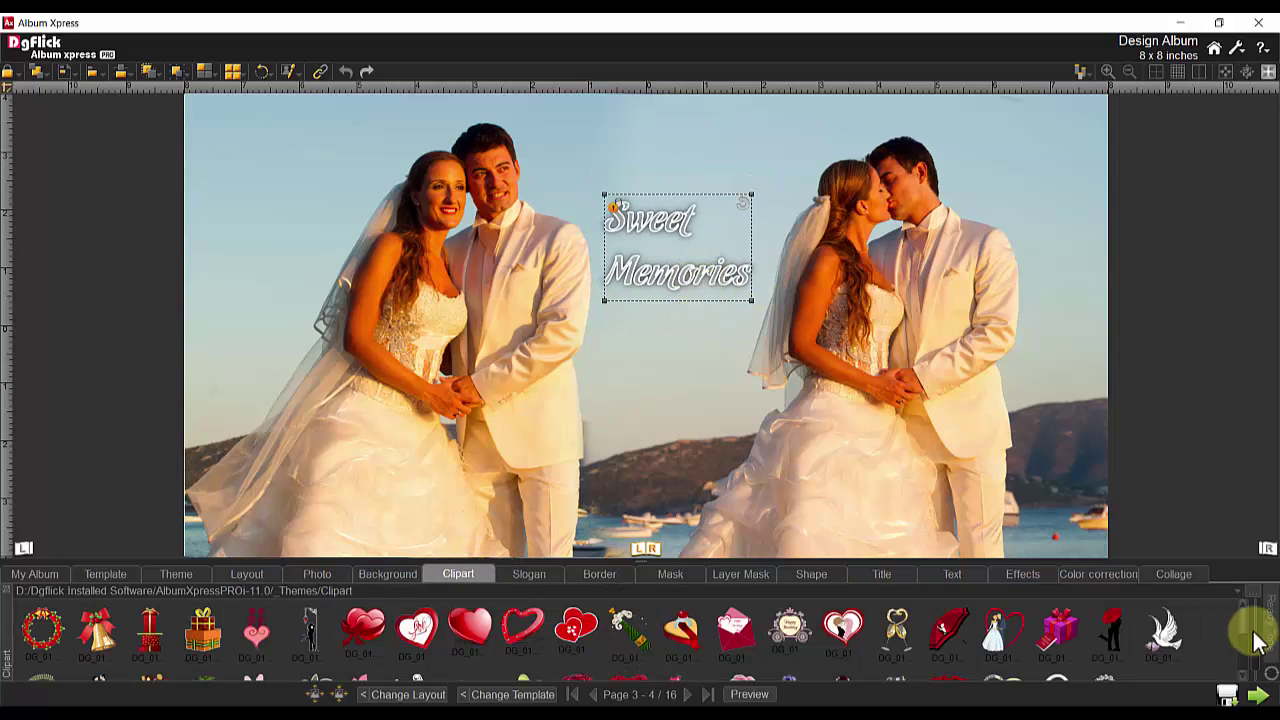
{"action": "scroll", "coordinate": [1250, 635], "scroll_direction": "down", "scroll_amount": 2}
{"action": "scroll", "coordinate": [1245, 635], "scroll_direction": "down", "scroll_amount": 2}
{"action": "double_click", "coordinate": [1003, 630]}
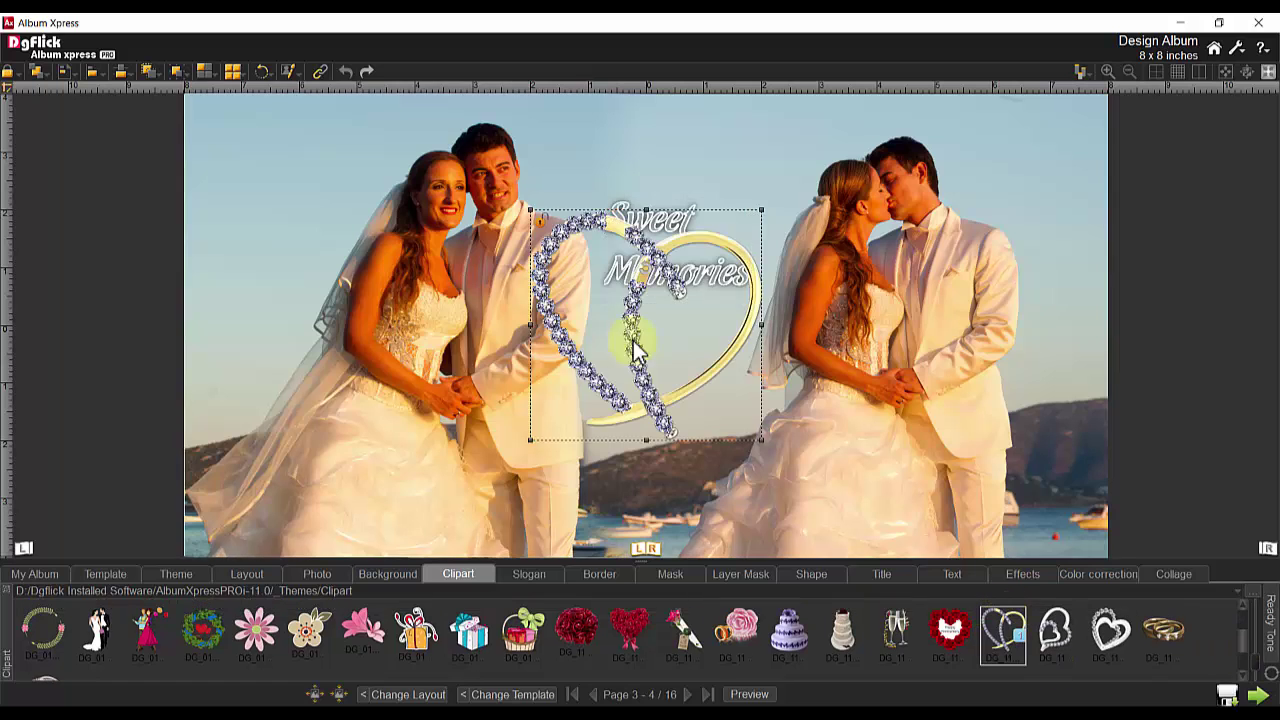
{"action": "left_click_drag", "start_coordinate": [635, 345], "coordinate": [752, 245]}
{"action": "mouse_move", "coordinate": [877, 114]}
{"action": "left_mouse_down"}
{"action": "mouse_move", "coordinate": [820, 131]}
{"action": "mouse_move", "coordinate": [773, 175]}
{"action": "left_mouse_up"}
{"action": "left_click_drag", "start_coordinate": [746, 237], "coordinate": [765, 245]}
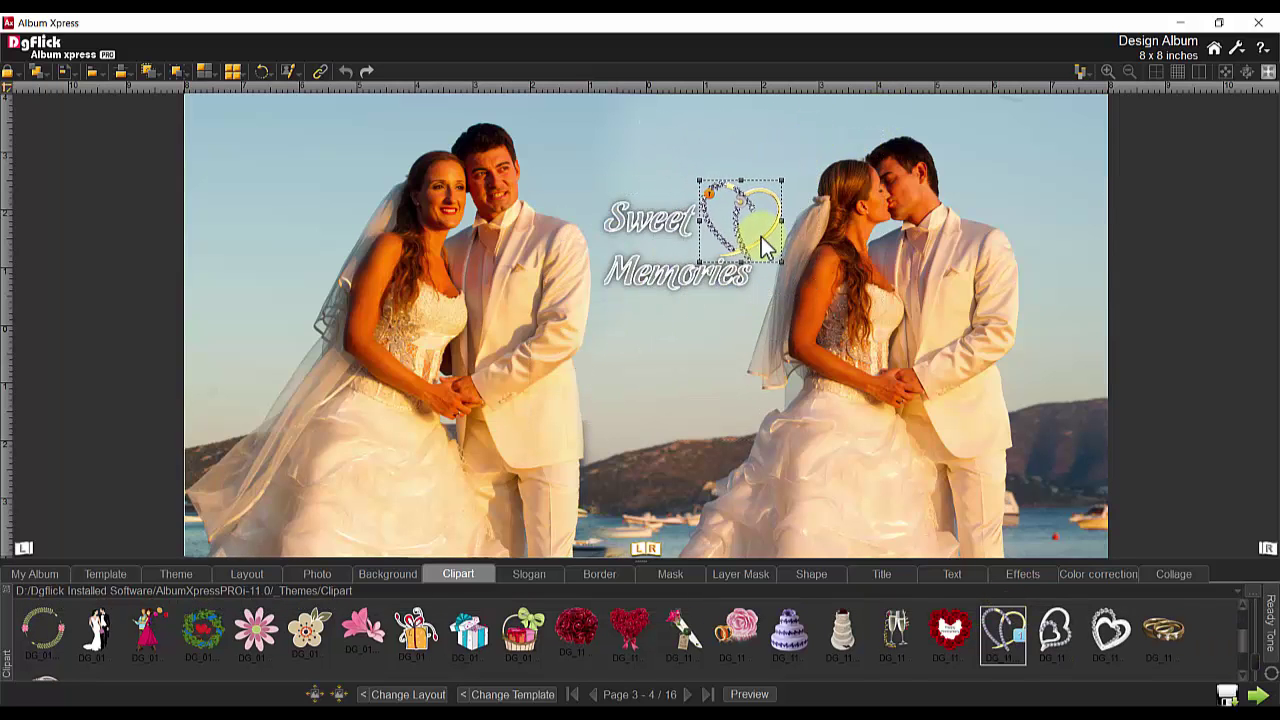
Select the title and heart together and save them as 'Clip Art 1' PNG
{"action": "left_click", "coordinate": [678, 331]}
{"action": "left_click", "coordinate": [680, 281]}
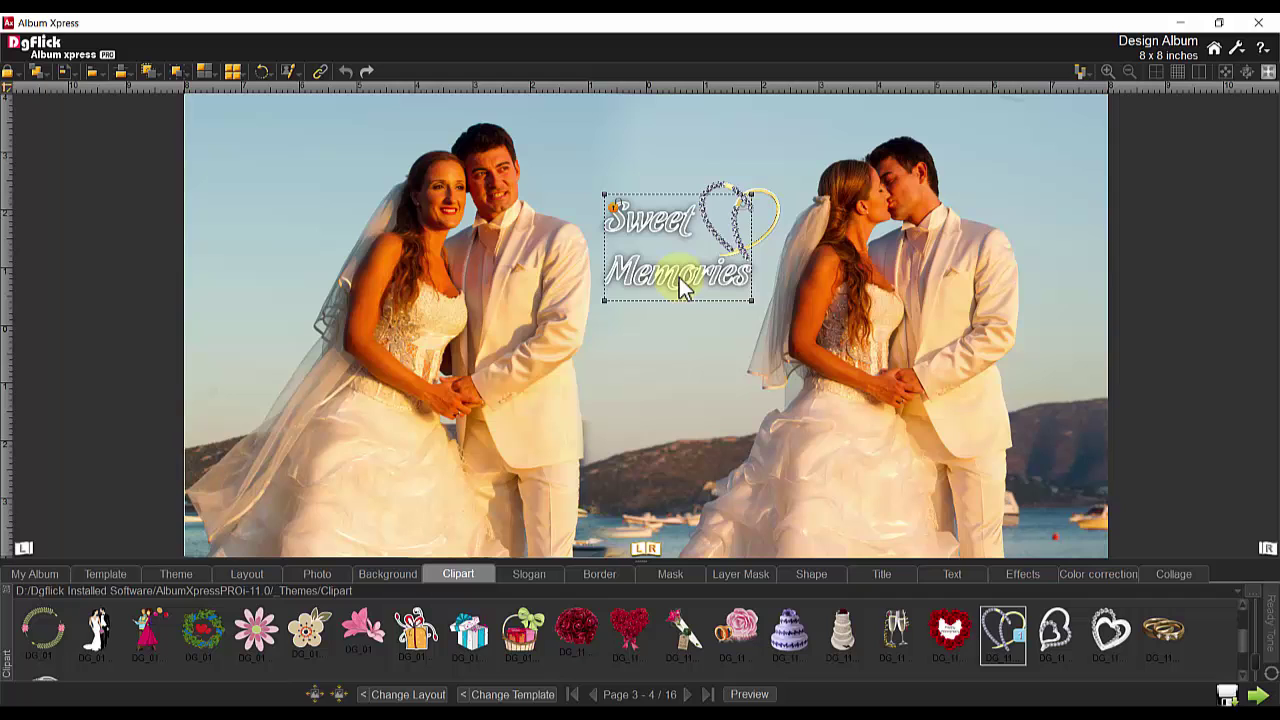
{"action": "left_click", "coordinate": [728, 208], "text": "ctrl"}
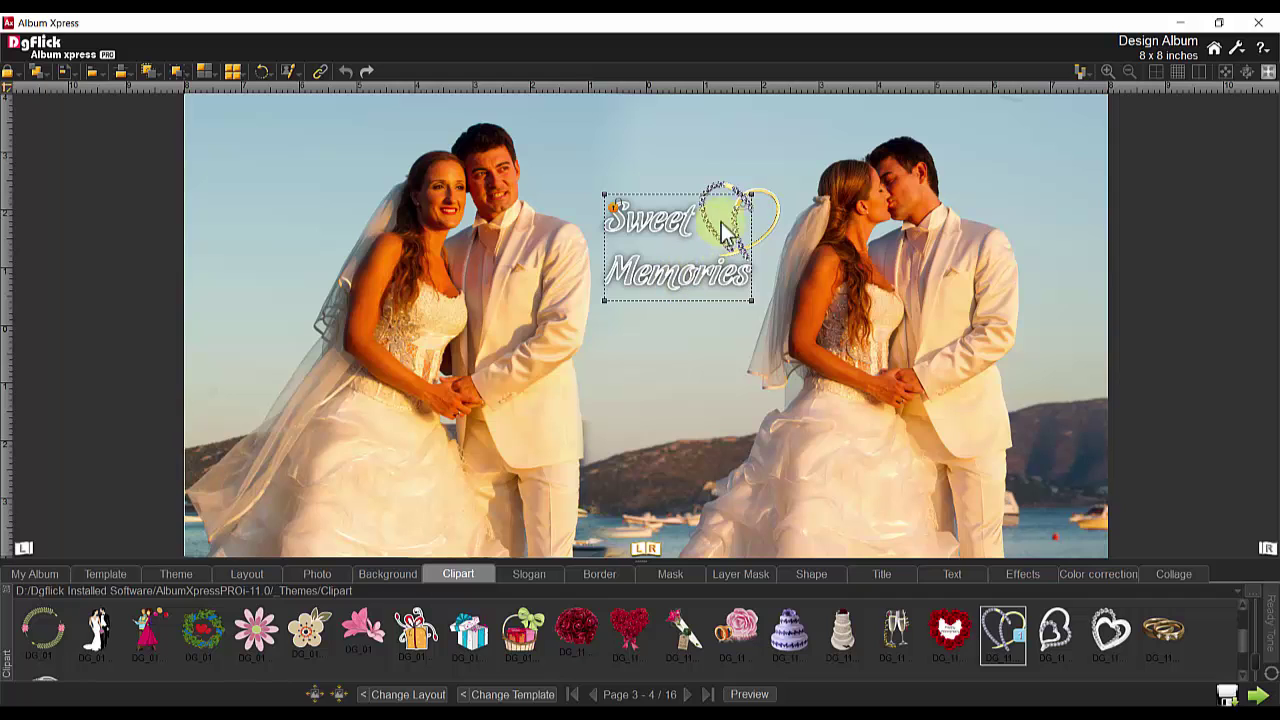
{"action": "right_click", "coordinate": [775, 205]}
{"action": "left_click", "coordinate": [812, 568]}
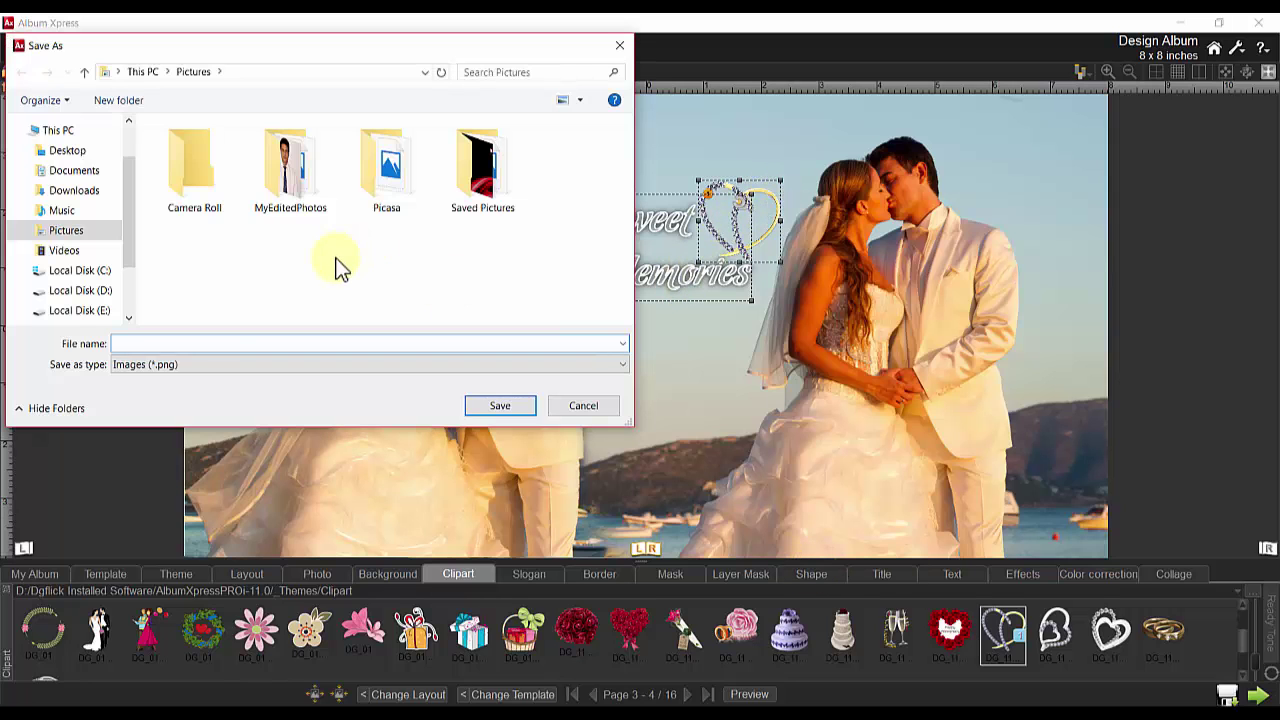
{"action": "type", "text": "Clip Art 1"}
{"action": "left_click", "coordinate": [498, 402]}
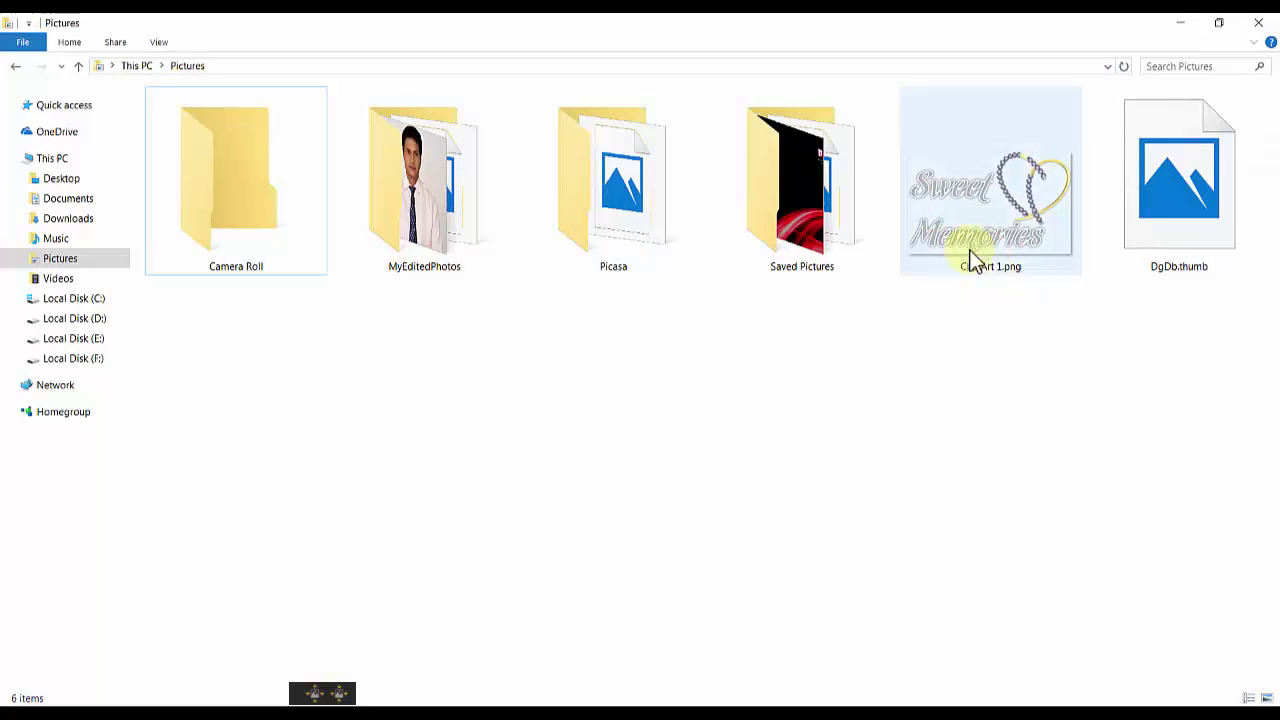
{"action": "left_click", "coordinate": [980, 217]}
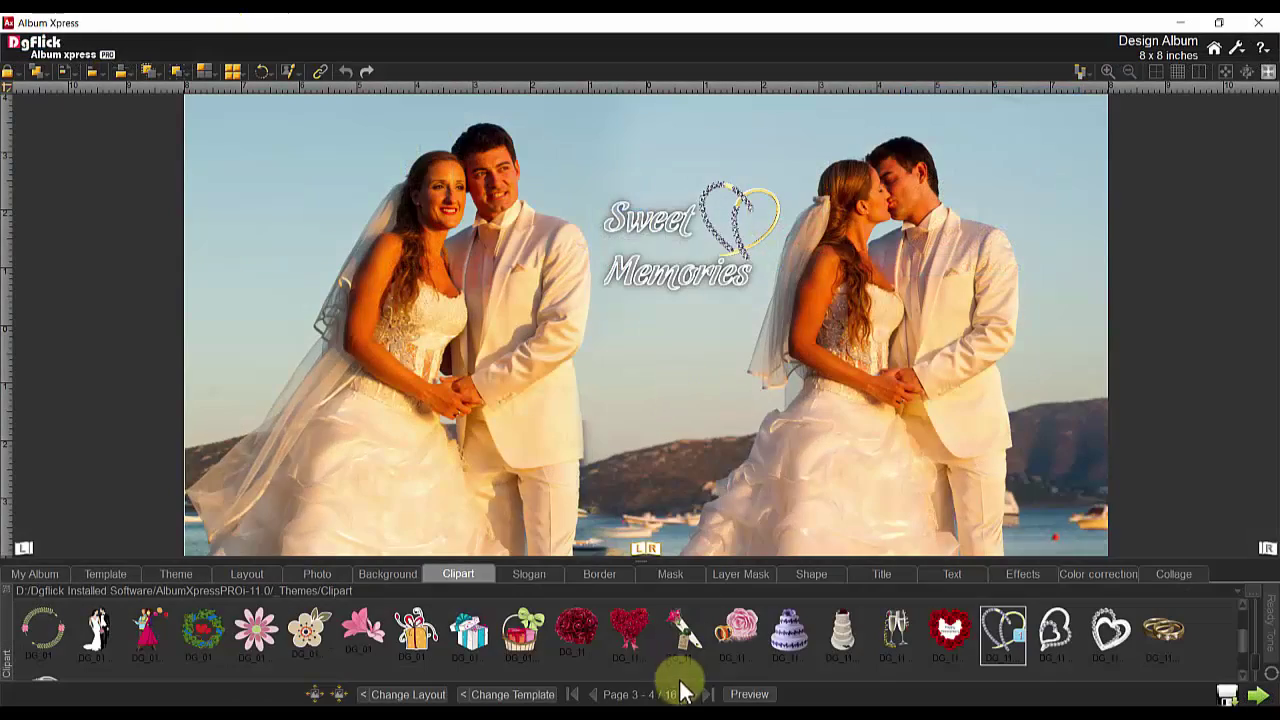
Import the reddish-bordered Jully Weds Richard spread onto pages 5–6
{"action": "left_click", "coordinate": [686, 693]}
{"action": "left_click", "coordinate": [40, 575]}
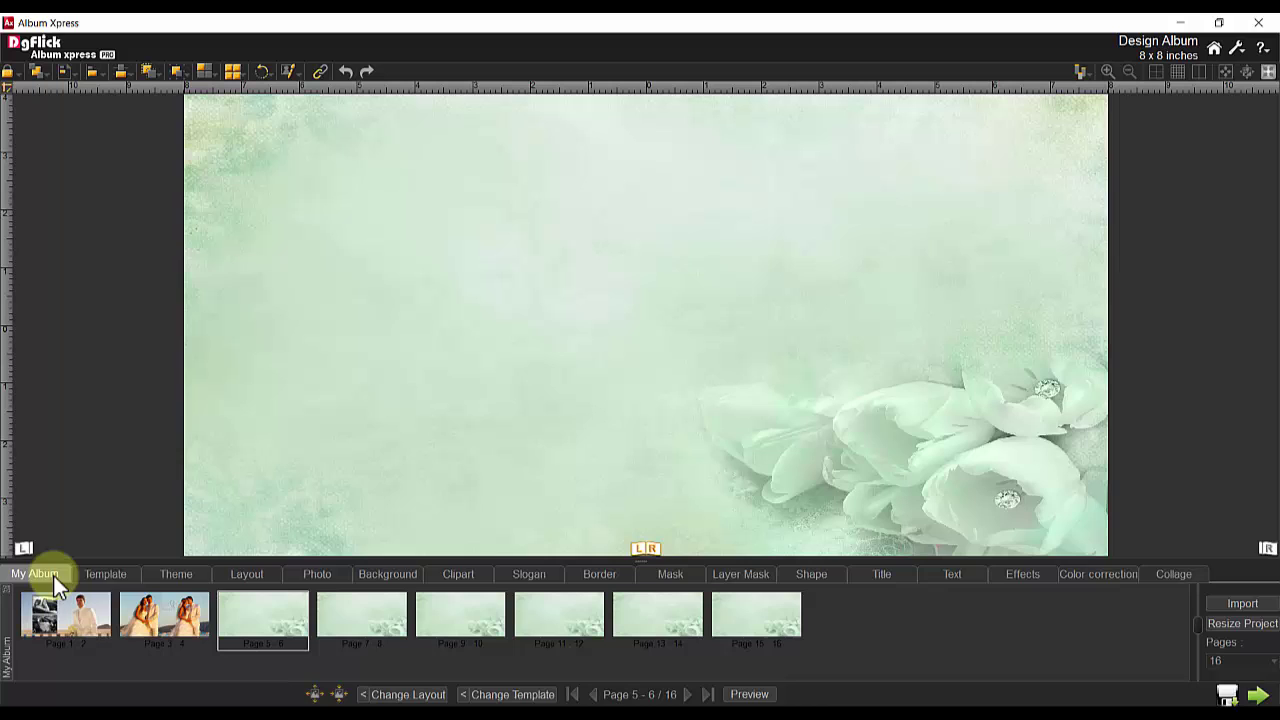
{"action": "left_click", "coordinate": [1236, 605]}
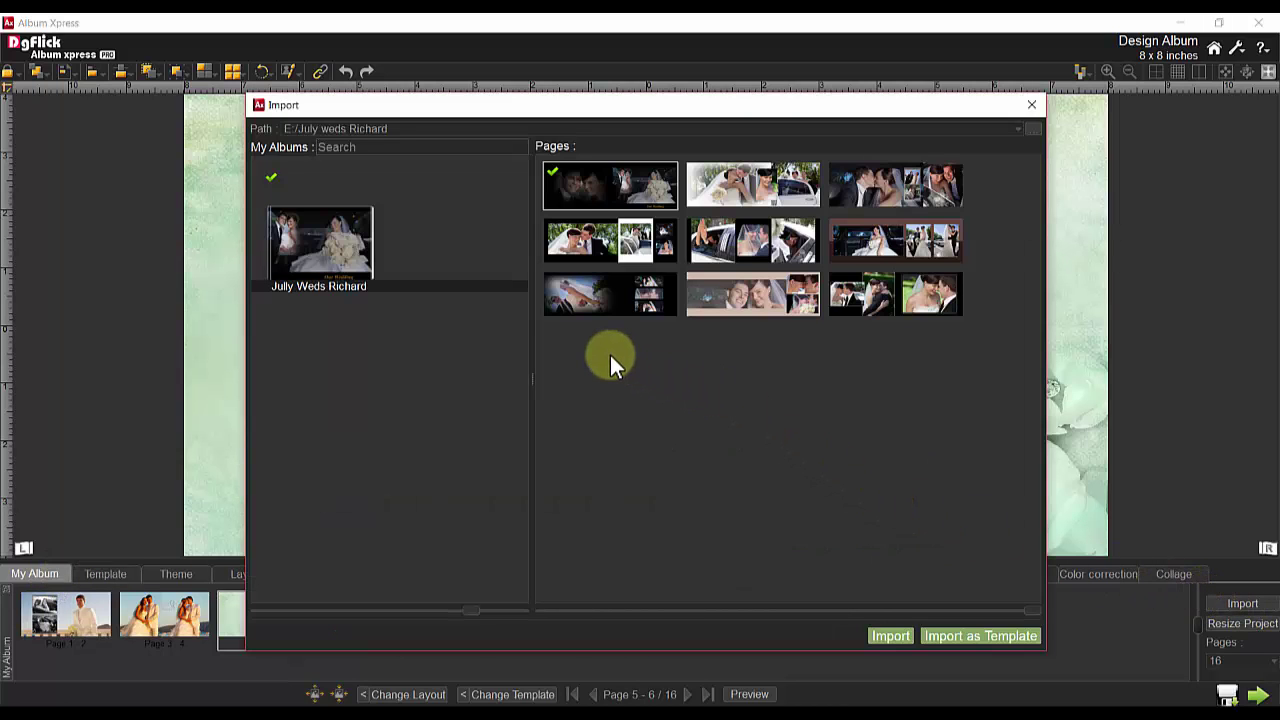
{"action": "left_click", "coordinate": [872, 244]}
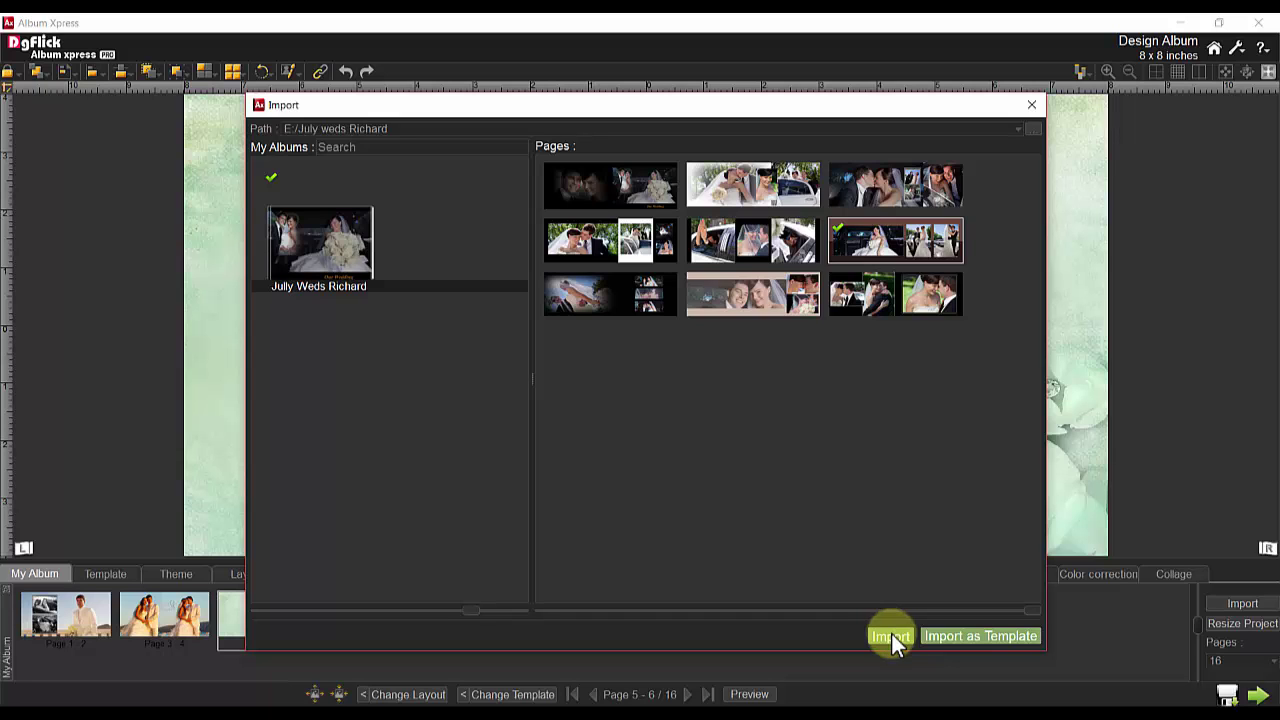
{"action": "left_click", "coordinate": [981, 637]}
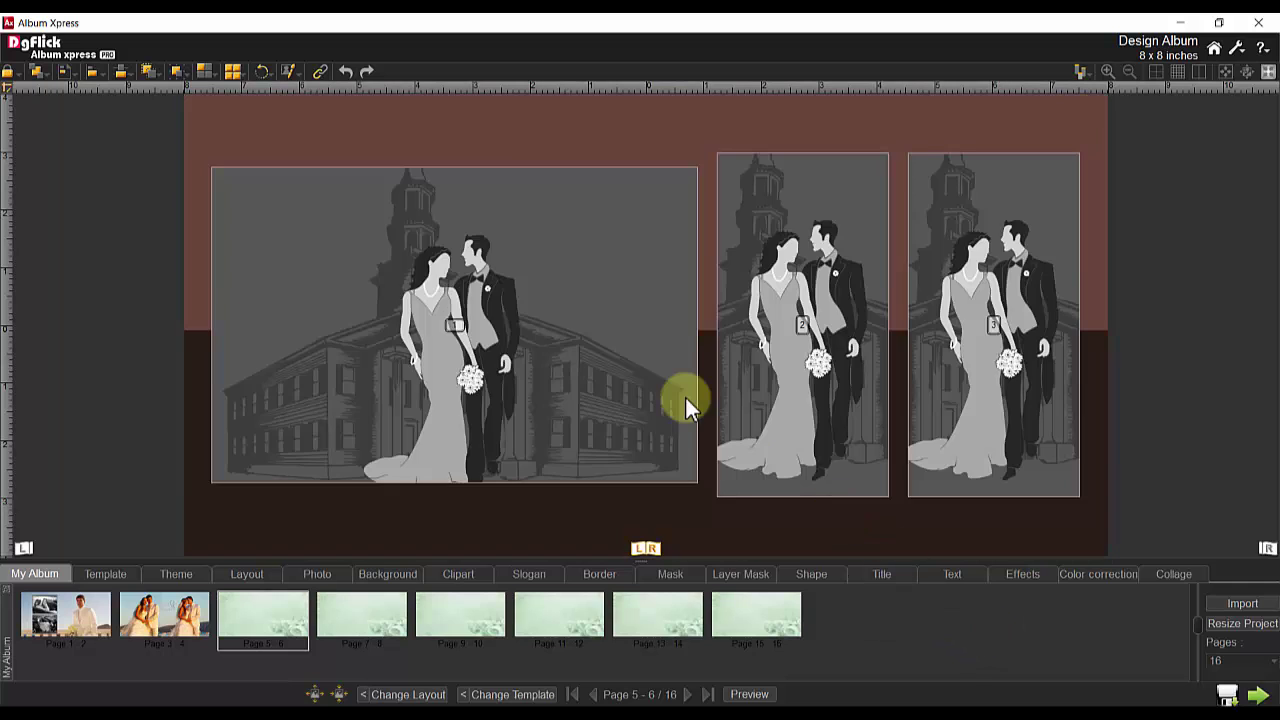
Fill the large, middle and third frames with first-dance photos
{"action": "left_click", "coordinate": [685, 400]}
{"action": "left_click", "coordinate": [317, 574]}
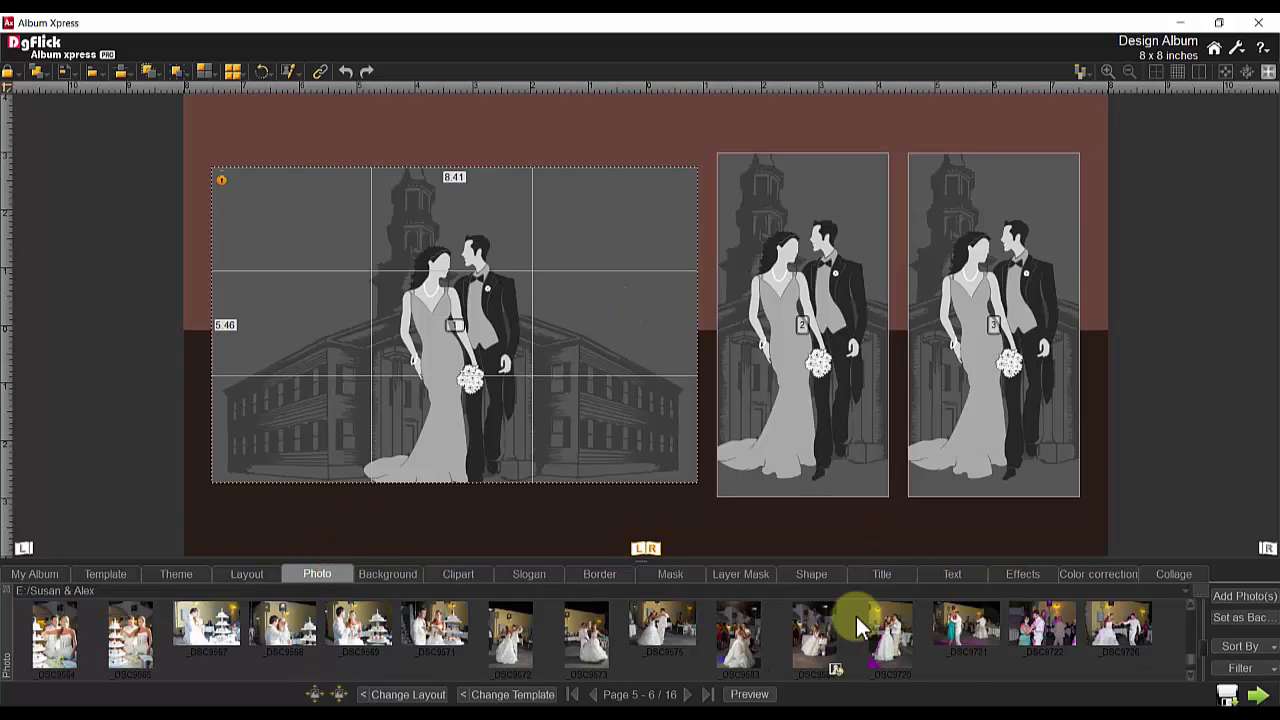
{"action": "double_click", "coordinate": [1128, 632]}
{"action": "left_click", "coordinate": [851, 349]}
{"action": "double_click", "coordinate": [512, 634]}
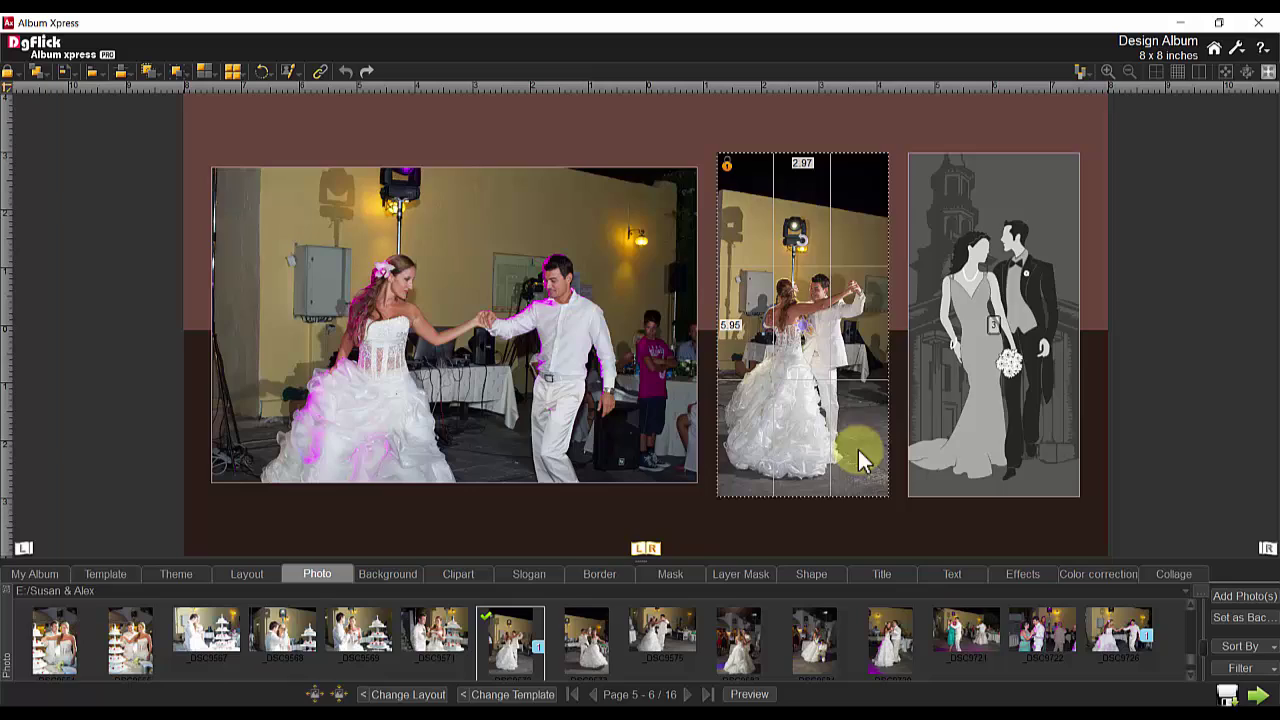
{"action": "left_click", "coordinate": [990, 320]}
{"action": "double_click", "coordinate": [586, 640]}
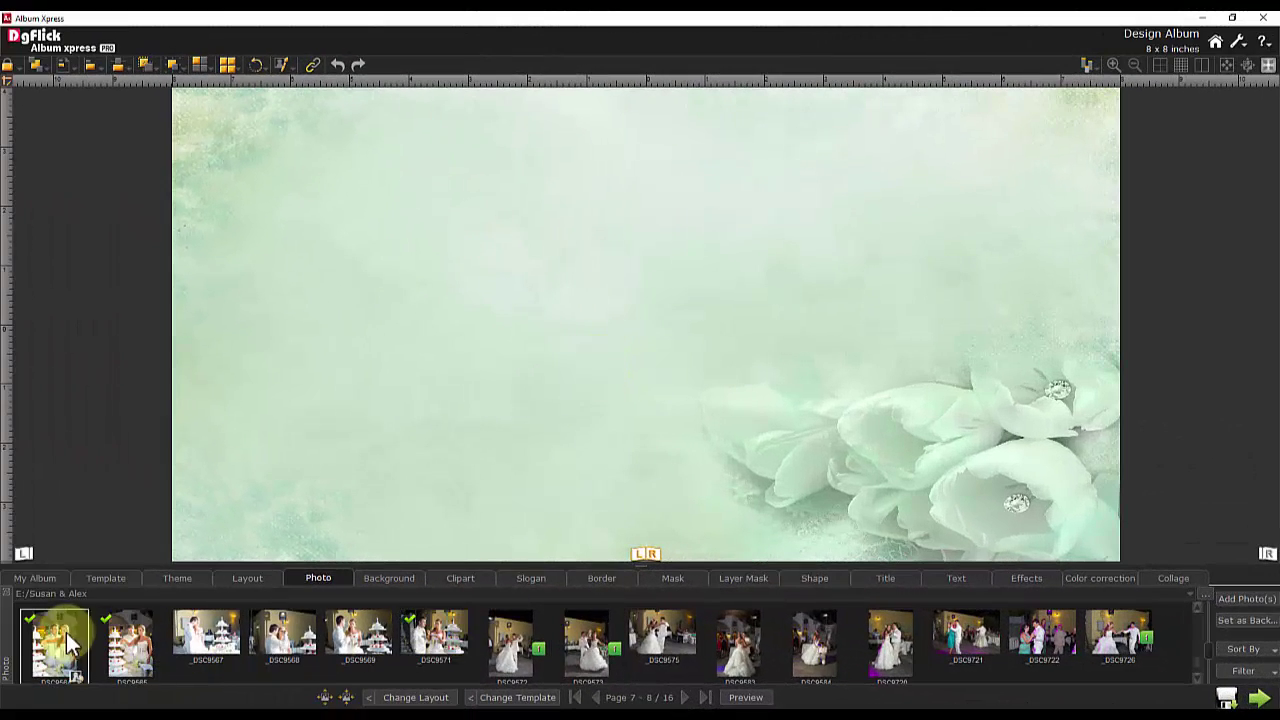
Place cake-cutting photo _DSC9555 and switch pages 7–8 to a seven-photo collage layout
{"action": "scroll", "coordinate": [1195, 653], "scroll_direction": "down", "scroll_amount": 1}
{"action": "scroll", "coordinate": [1195, 653], "scroll_direction": "up", "scroll_amount": 1}
{"action": "left_click", "coordinate": [890, 635]}
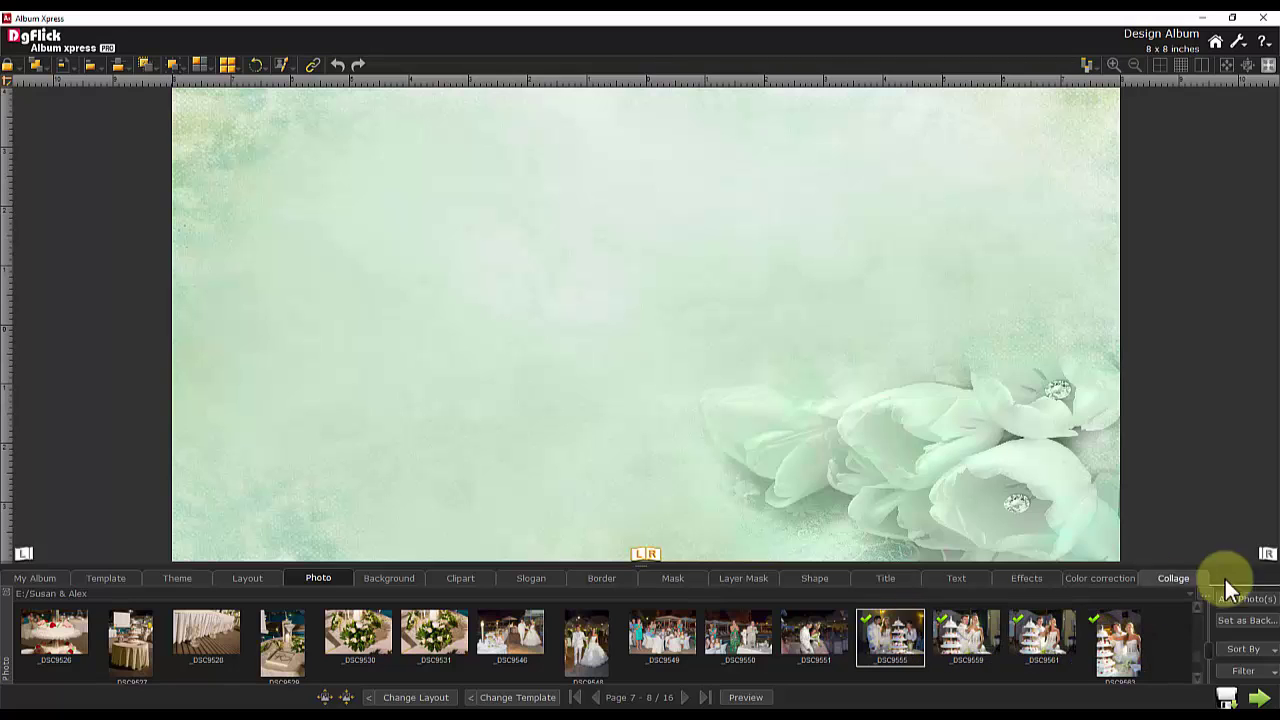
{"action": "left_click", "coordinate": [1245, 598]}
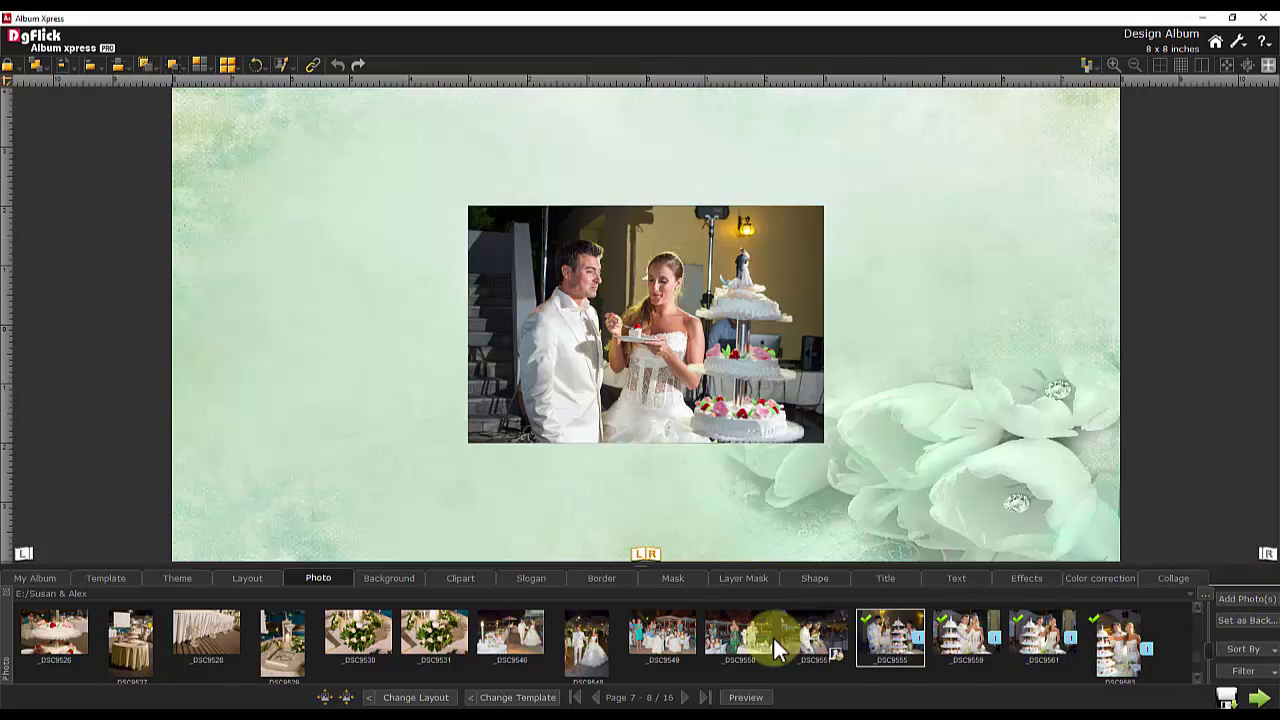
{"action": "left_click", "coordinate": [418, 699]}
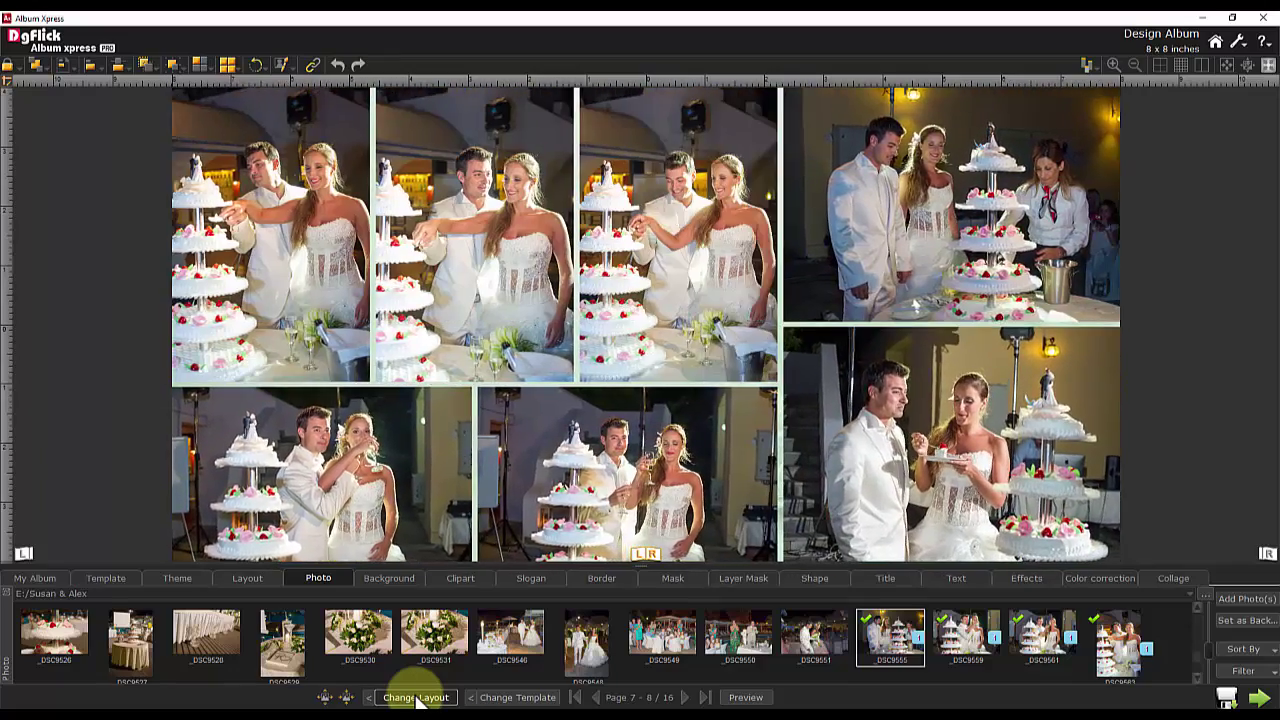
{"action": "left_click", "coordinate": [418, 699]}
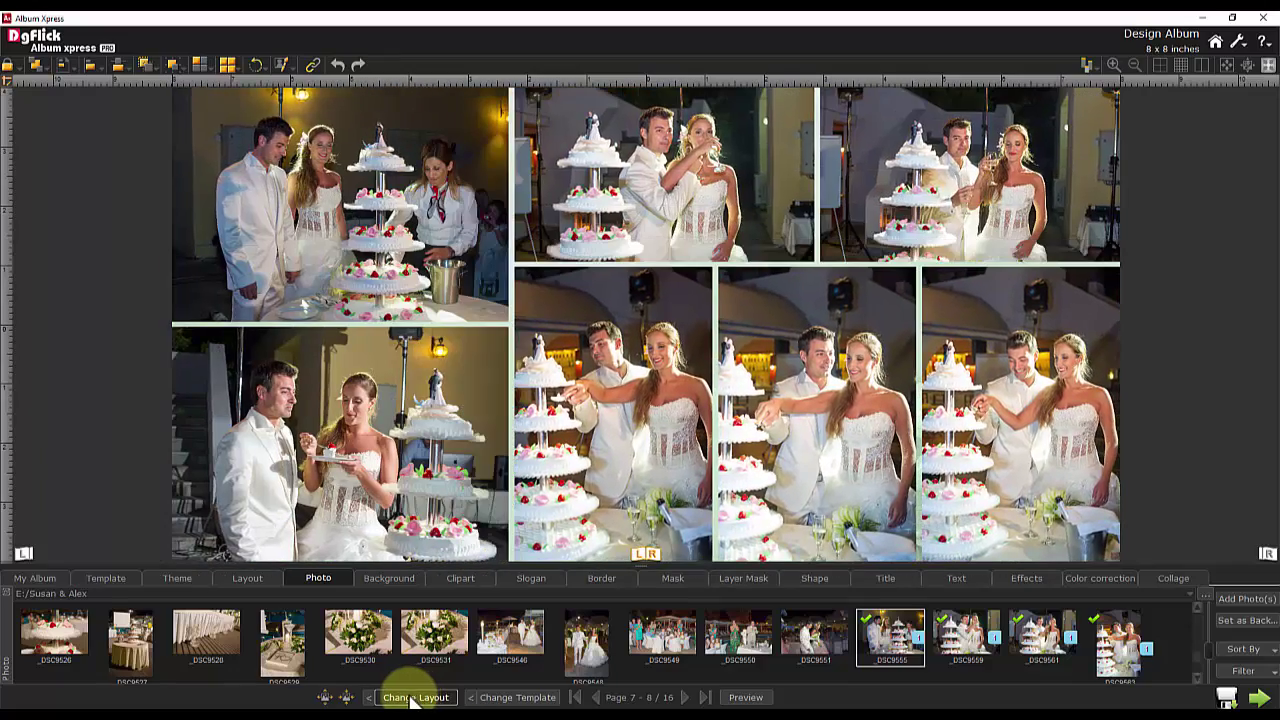
Adjust the collage spacing to leave thin gaps between the photos
{"action": "left_click", "coordinate": [345, 697]}
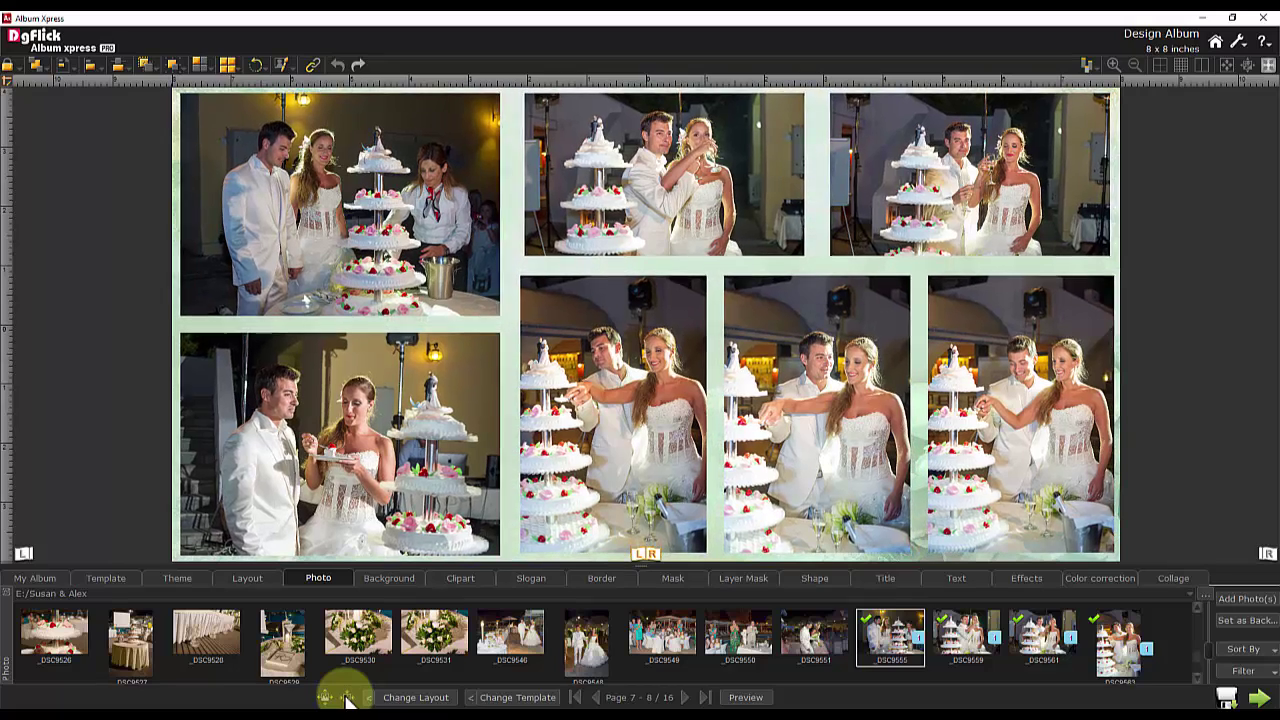
{"action": "left_click", "coordinate": [347, 699]}
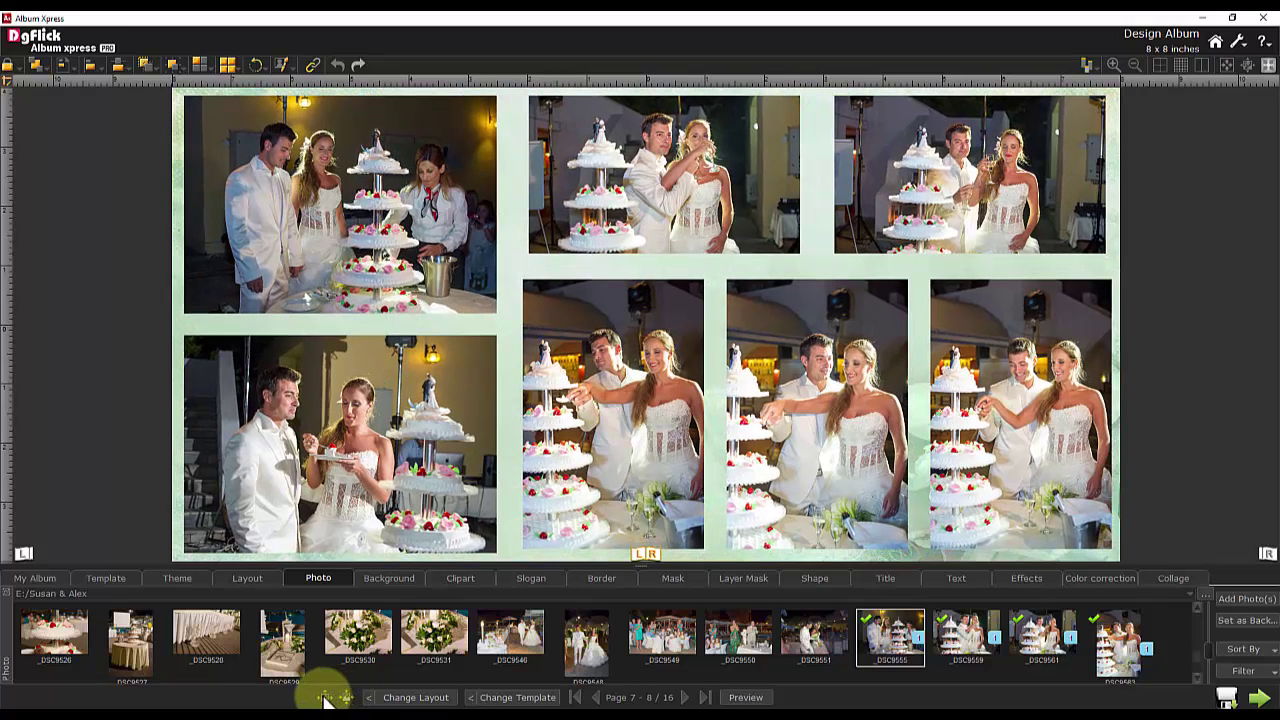
{"action": "left_click", "coordinate": [325, 698]}
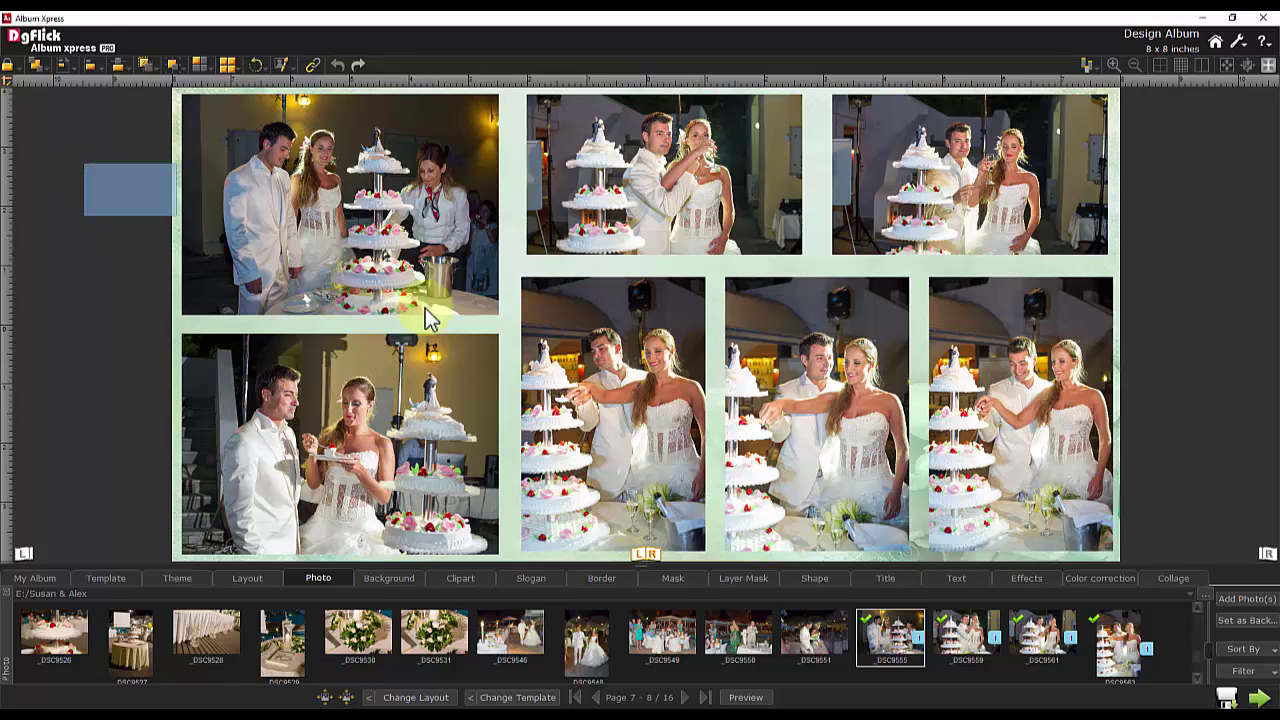
Apply the first Outline preset to all seven collage photos with a reduced width
{"action": "left_click_drag", "start_coordinate": [425, 318], "coordinate": [1027, 456]}
{"action": "left_click", "coordinate": [1027, 578]}
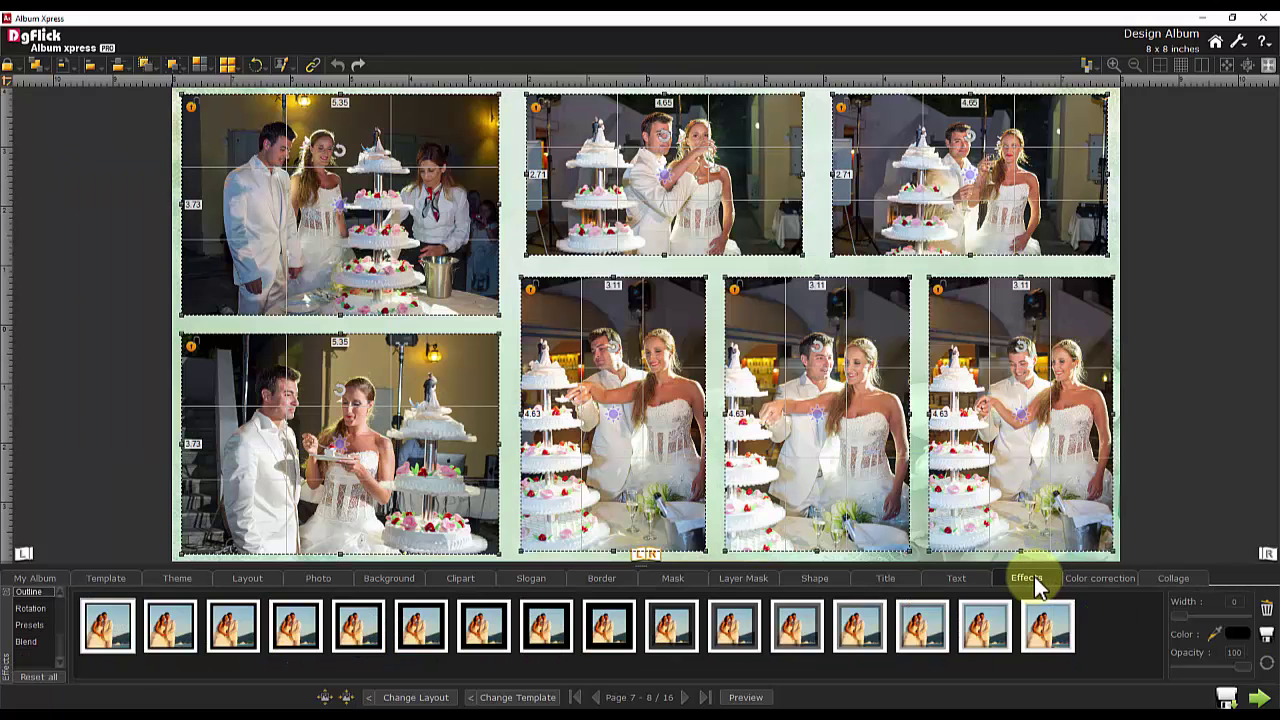
{"action": "left_click", "coordinate": [103, 628]}
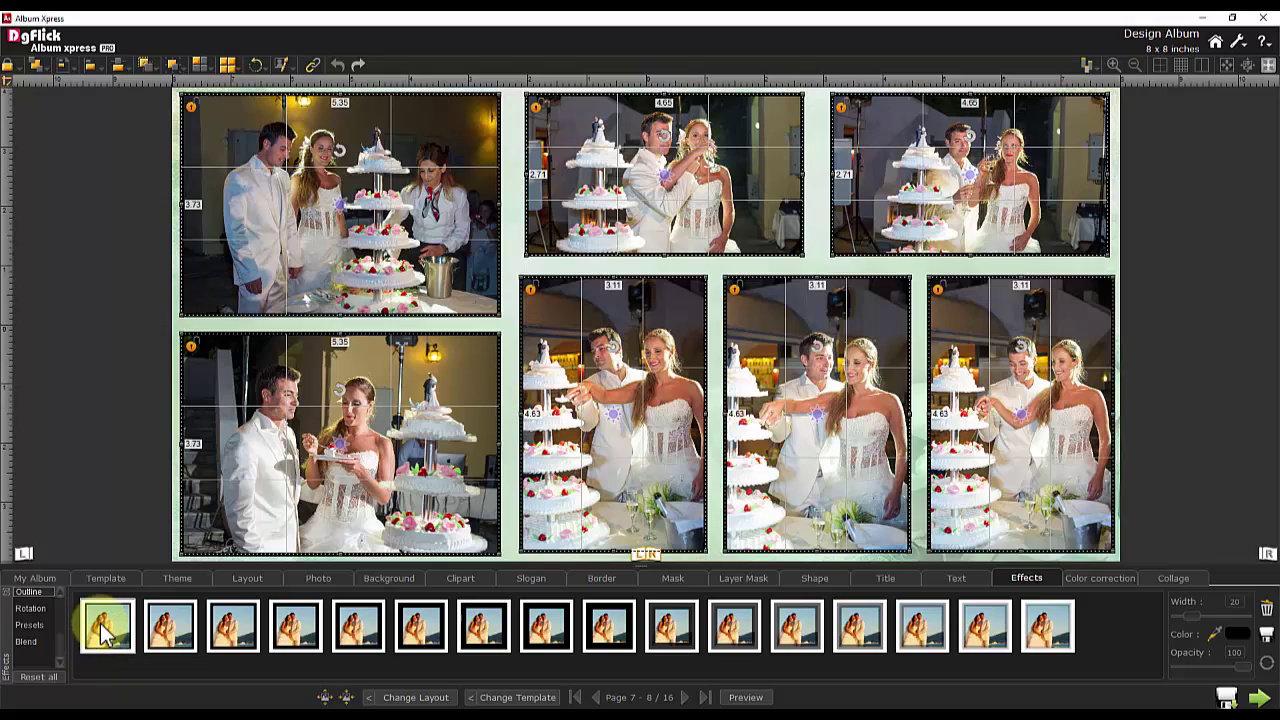
{"action": "left_click_drag", "start_coordinate": [1234, 600], "coordinate": [1224, 606]}
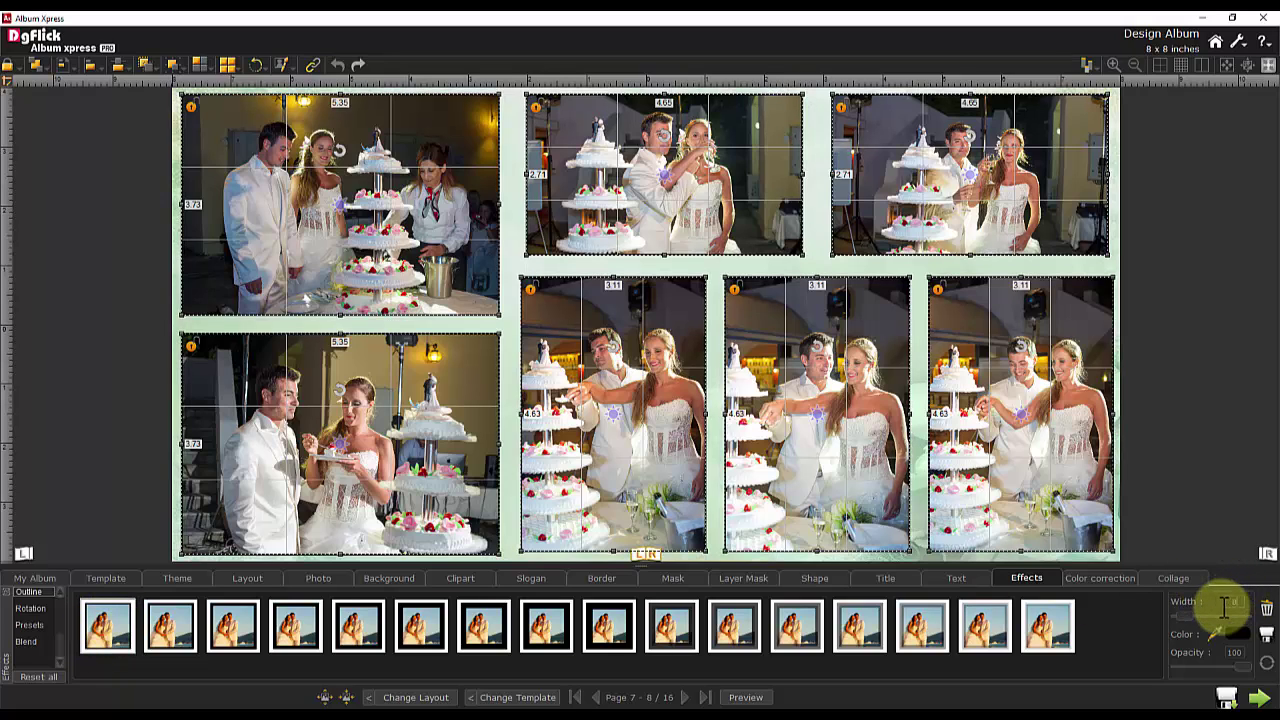
{"action": "left_click", "coordinate": [1148, 456]}
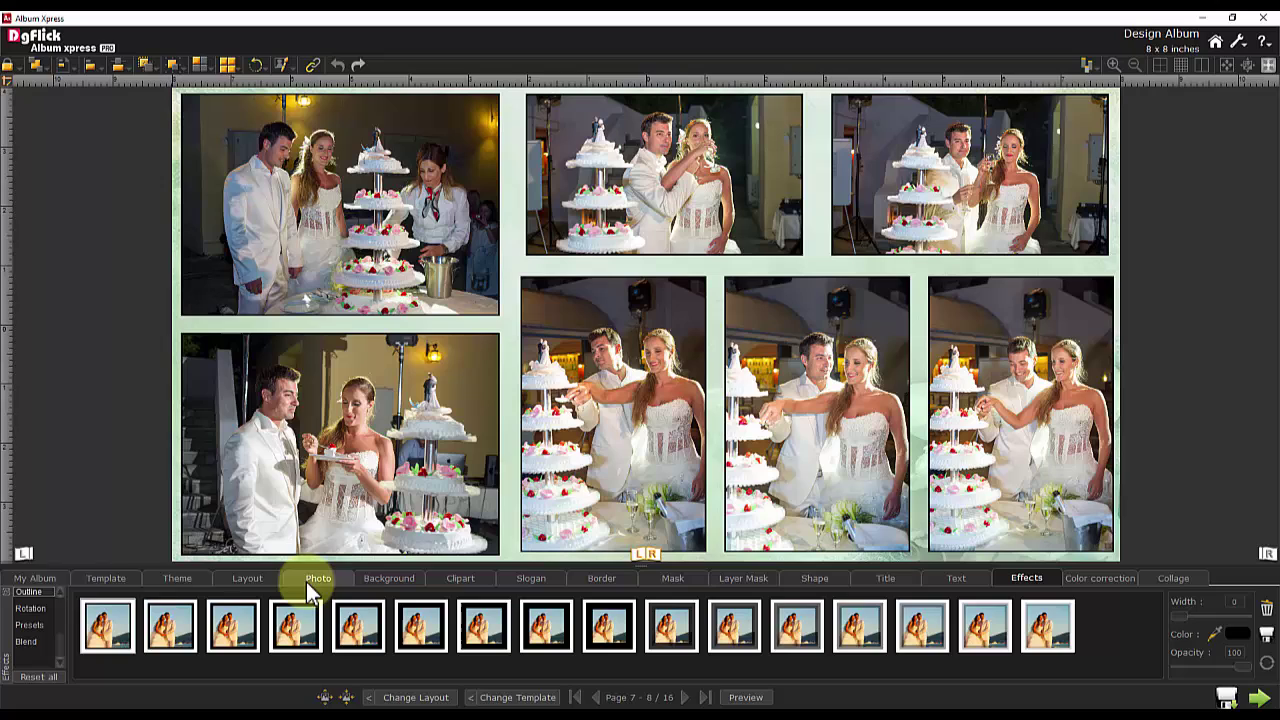
Add a blank spread after pages 7–8 from the page thumbnails
{"action": "left_click", "coordinate": [34, 578]}
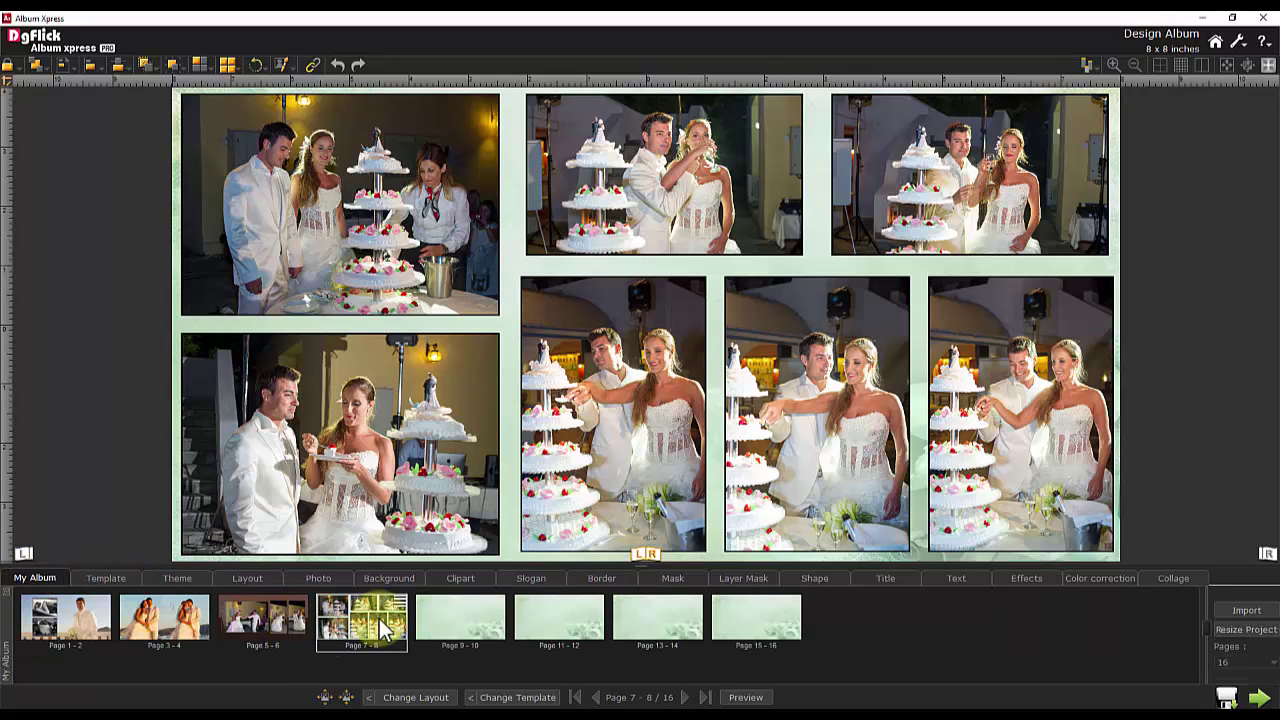
{"action": "right_click", "coordinate": [404, 598]}
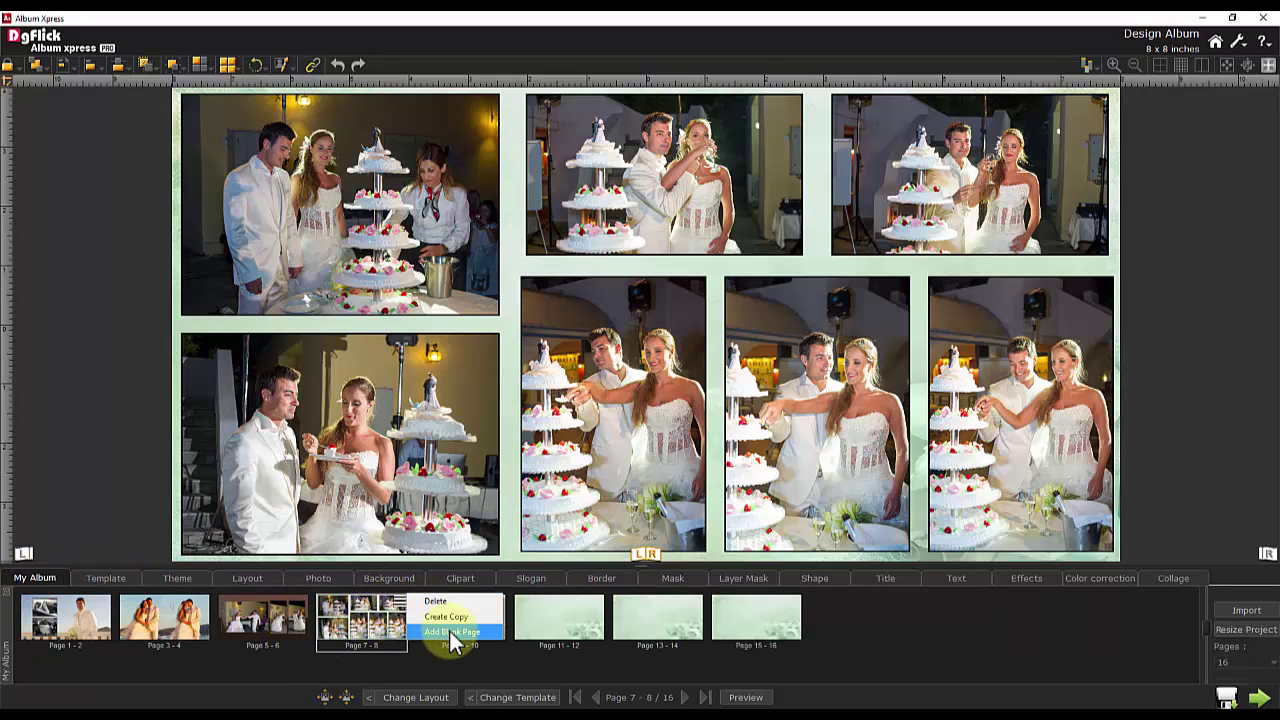
{"action": "left_click", "coordinate": [450, 632]}
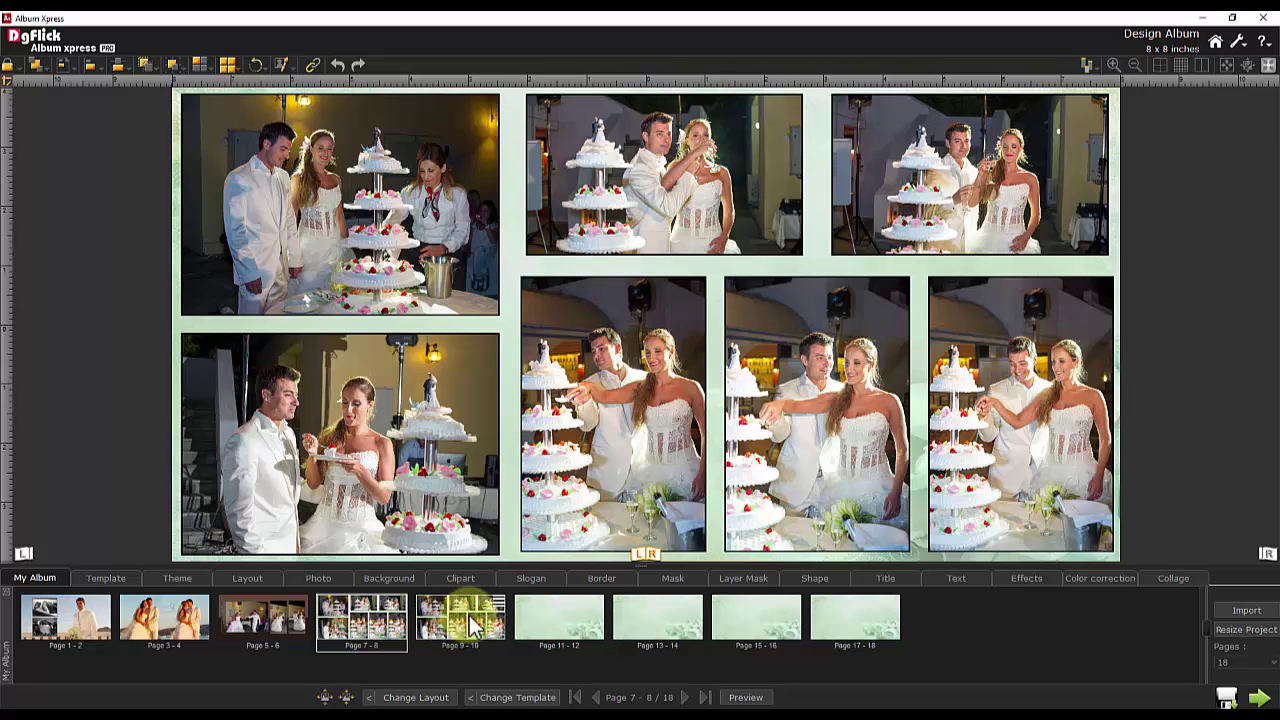
Delete pages 11–12 and confirm, leaving the album at 16 pages
{"action": "right_click", "coordinate": [518, 596]}
{"action": "left_click", "coordinate": [544, 600]}
{"action": "left_click", "coordinate": [672, 402]}
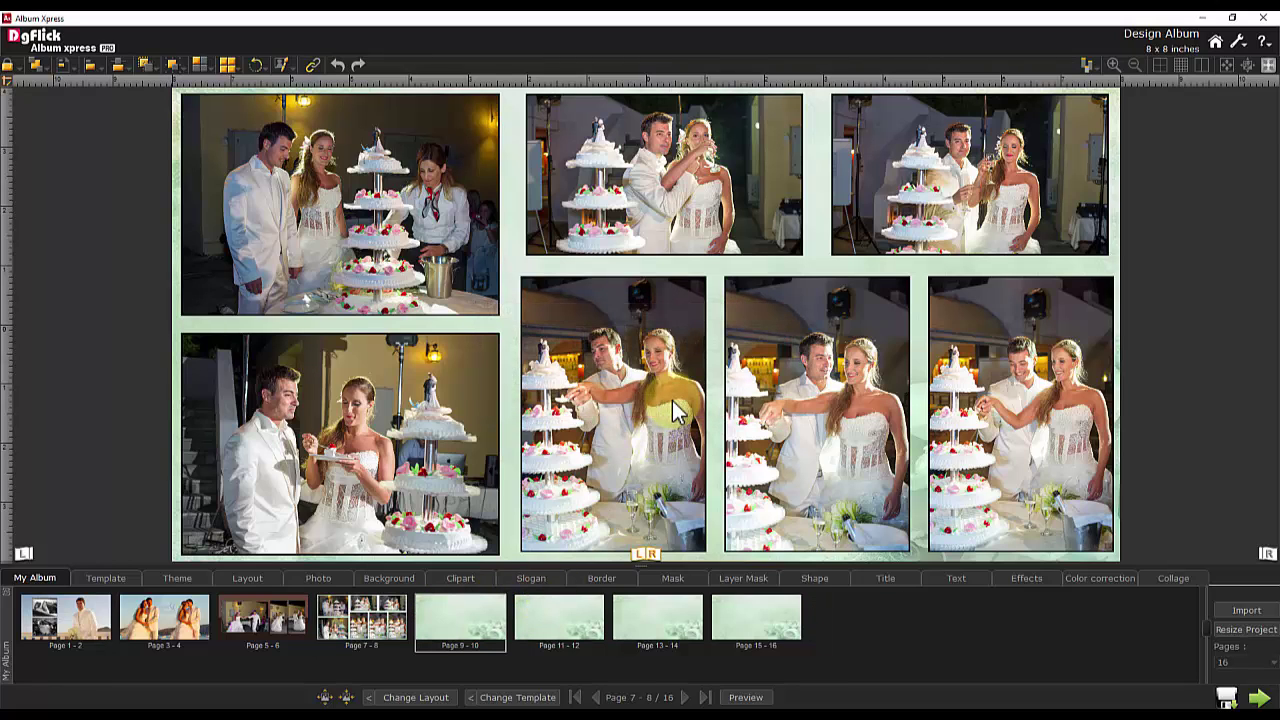